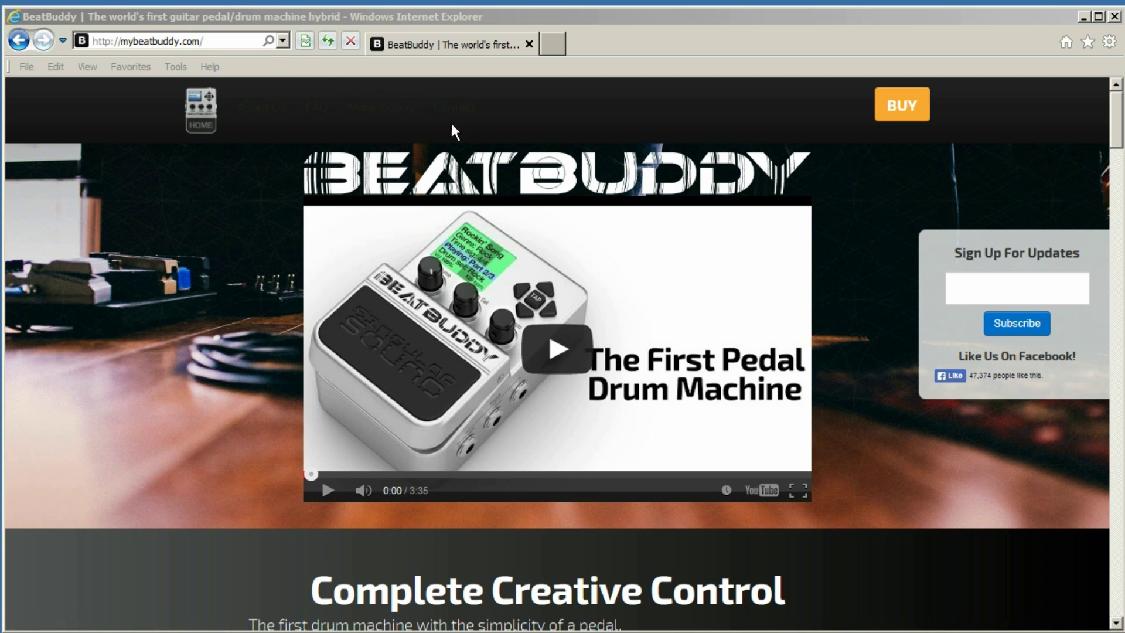
- Go back to mybeatbuddy.com/downloads/ and scroll down to the BeatBuddy Manager download listing
left_click(304, 18)
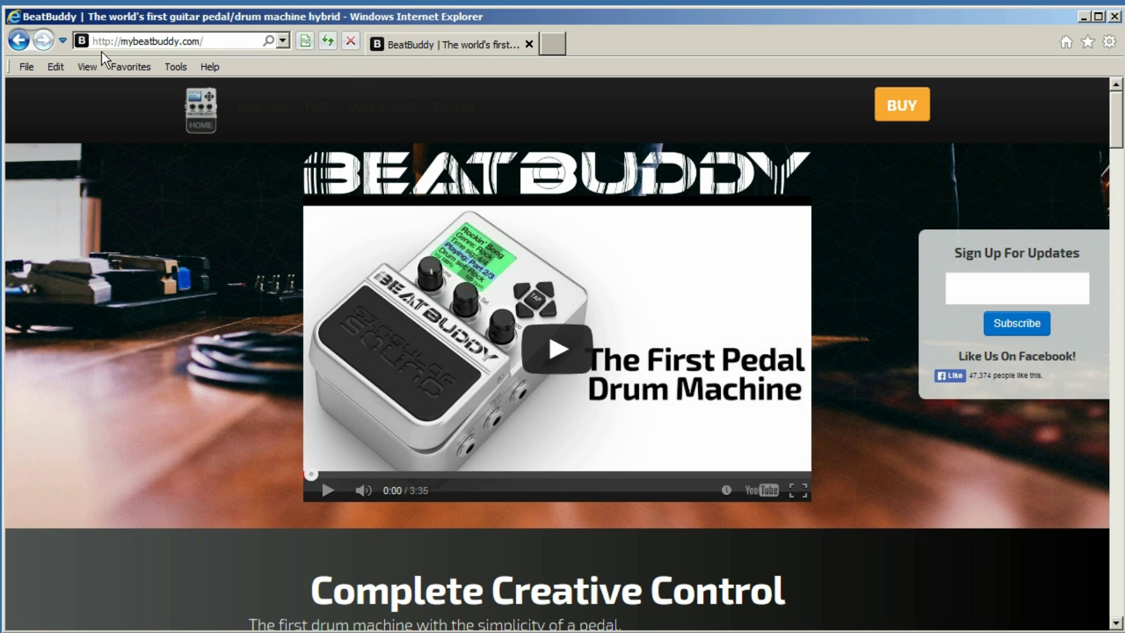
left_click(18, 41)
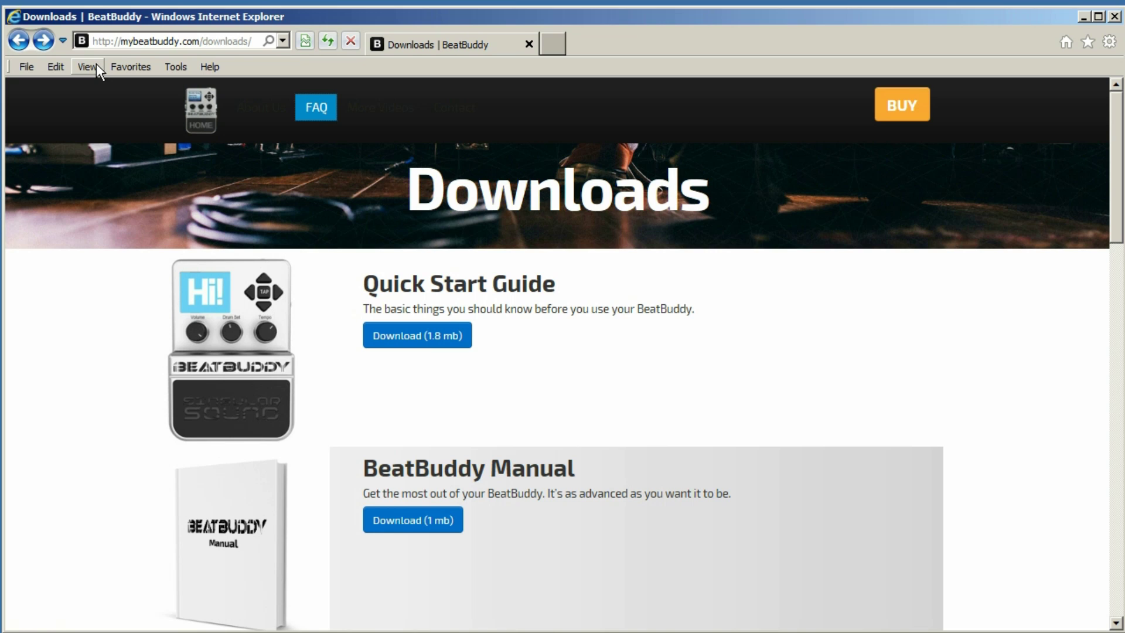
left_click(438, 334)
scroll(518, 368, "down", 3)
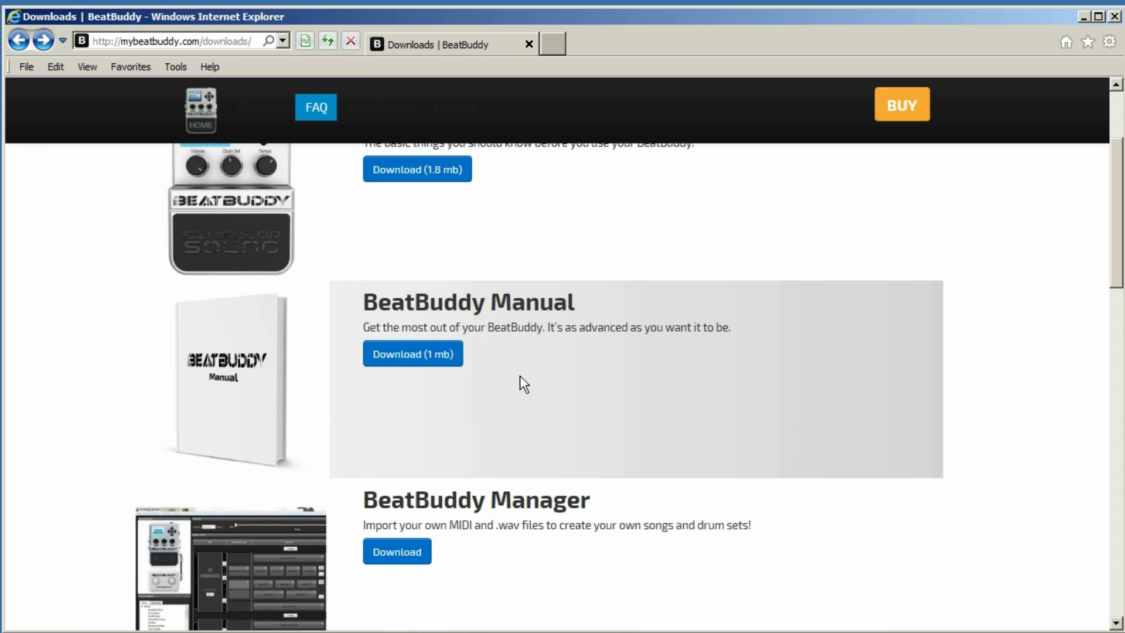
scroll(519, 375, "down", 3)
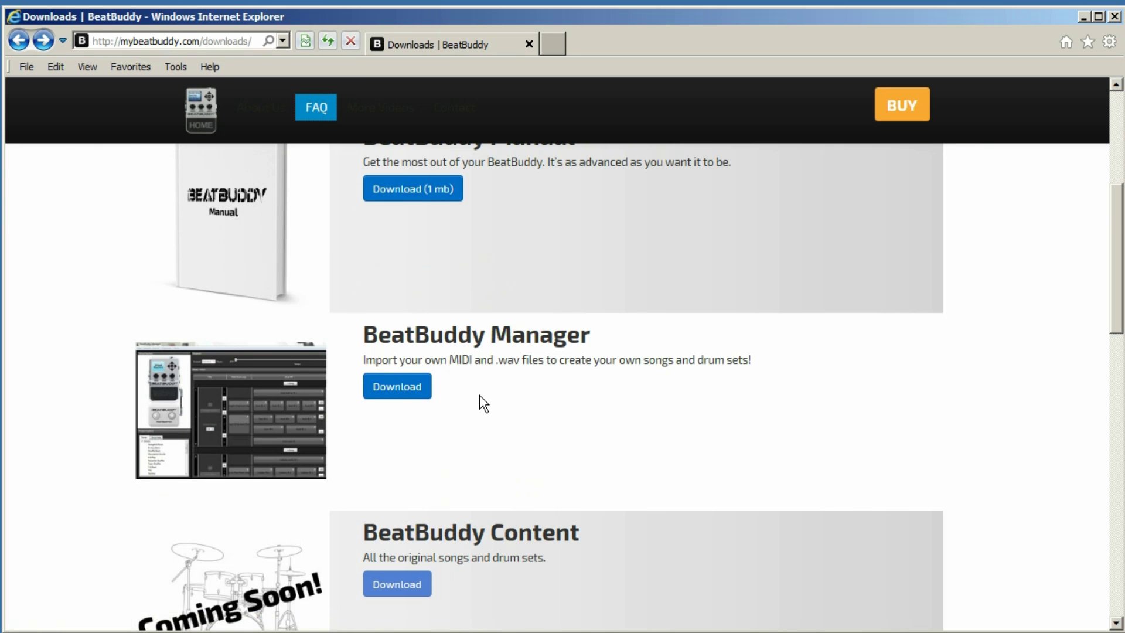
scroll(481, 399, "down", 3)
scroll(480, 397, "down", 3)
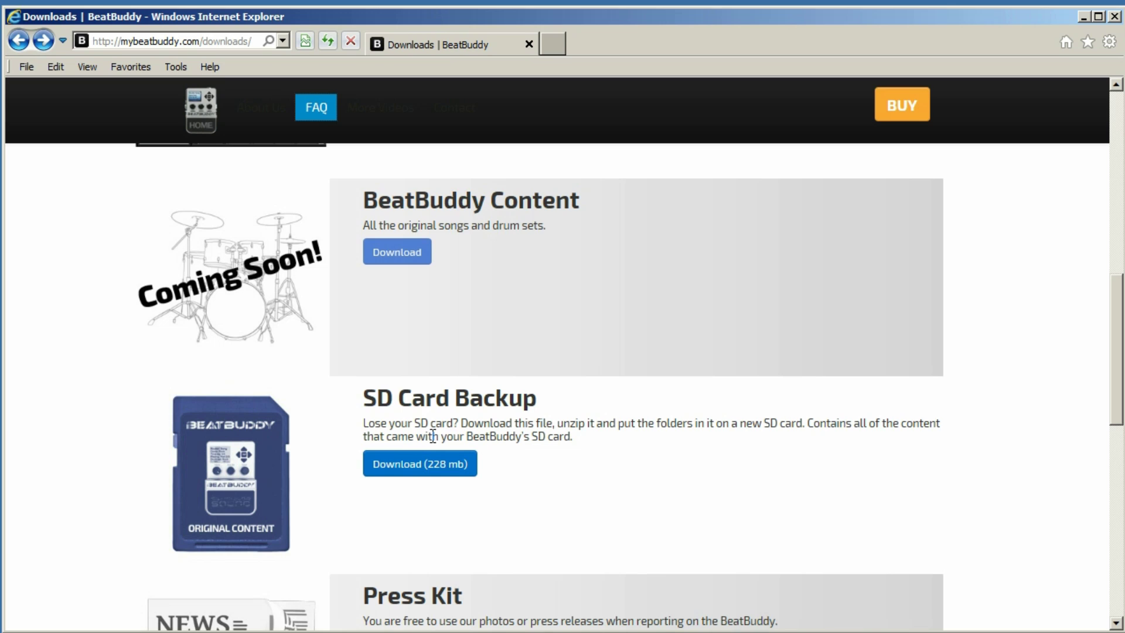
scroll(249, 301, "up", 5)
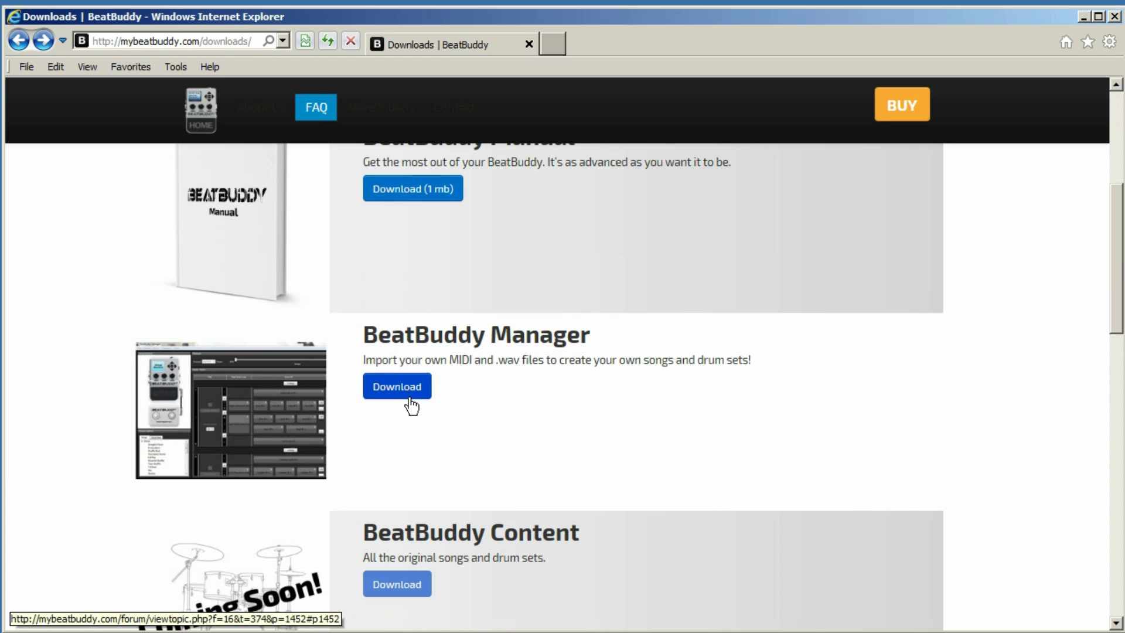
- Open the BeatBuddy Manager Software version 132 forum topic and scroll to its HOW TO INSTALL steps
left_click(411, 399)
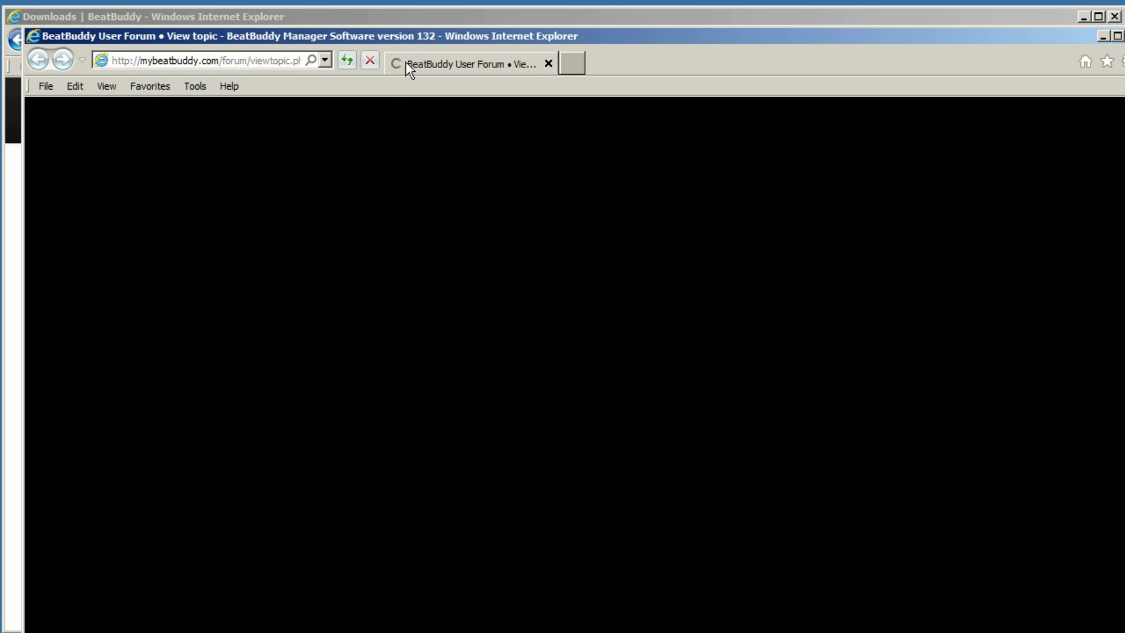
left_click_drag(420, 36, 402, 9)
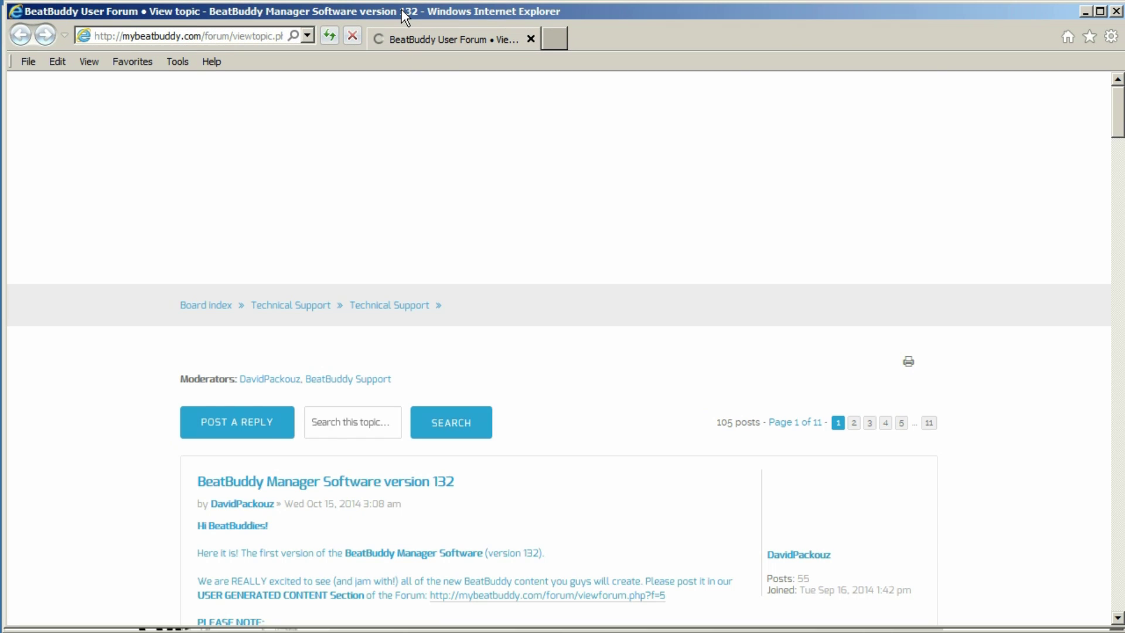
scroll(456, 270, "down", 3)
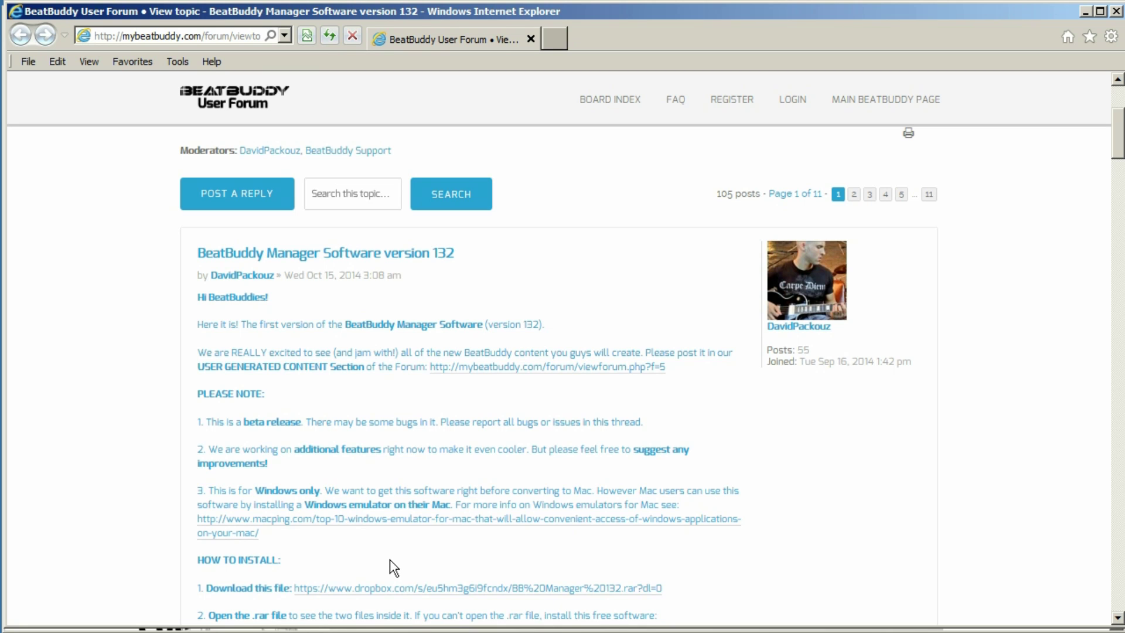
scroll(389, 559, "down", 3)
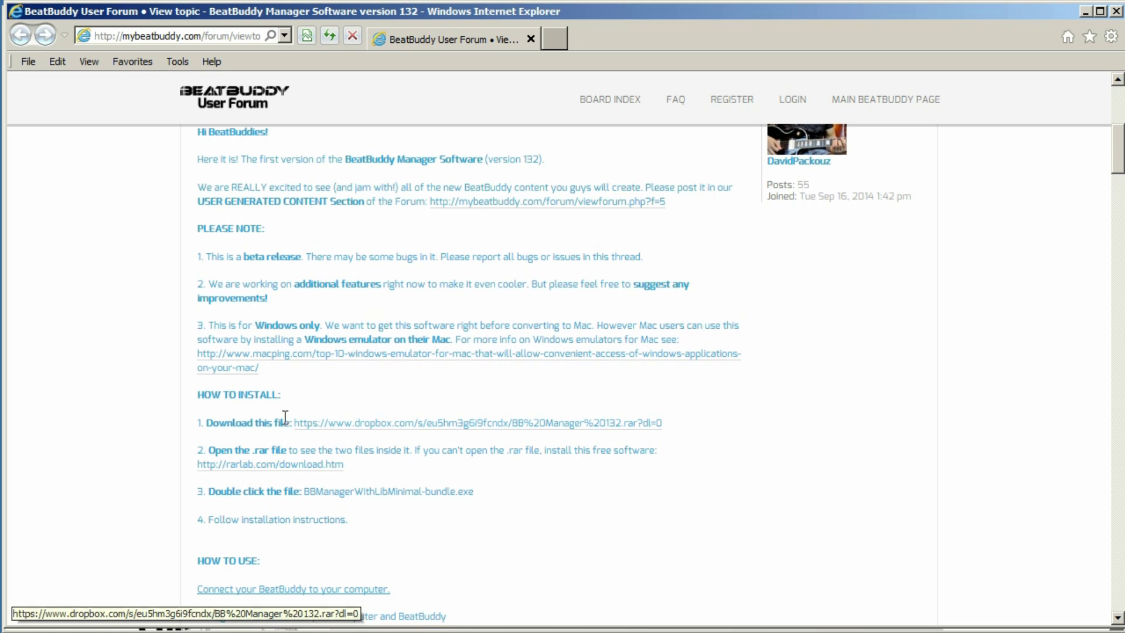
scroll(387, 445, "down", 5)
scroll(396, 441, "down", 5)
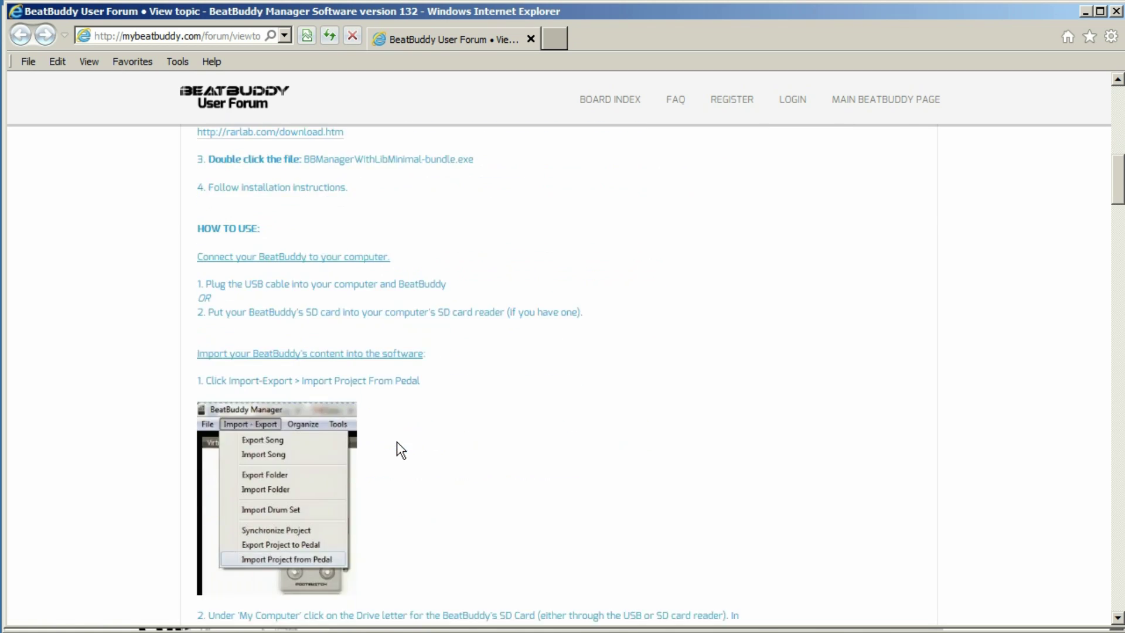
scroll(396, 446, "up", 15)
scroll(411, 443, "down", 5)
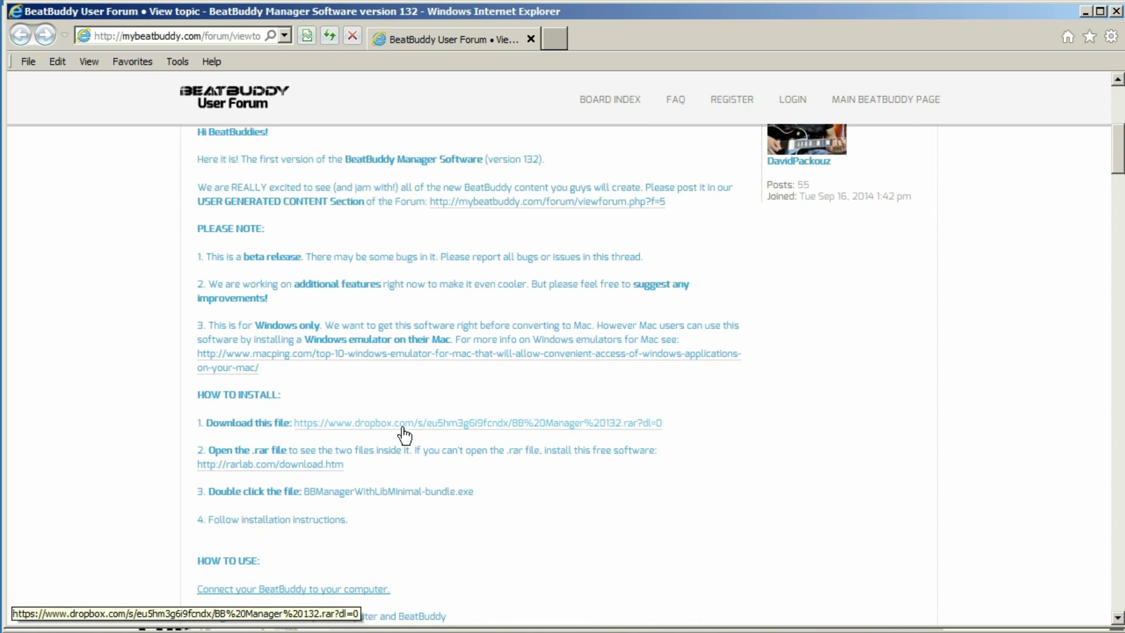
- Follow the Dropbox link for BB Manager 132.rar, then minimize both Internet Explorer windows
left_click(402, 427)
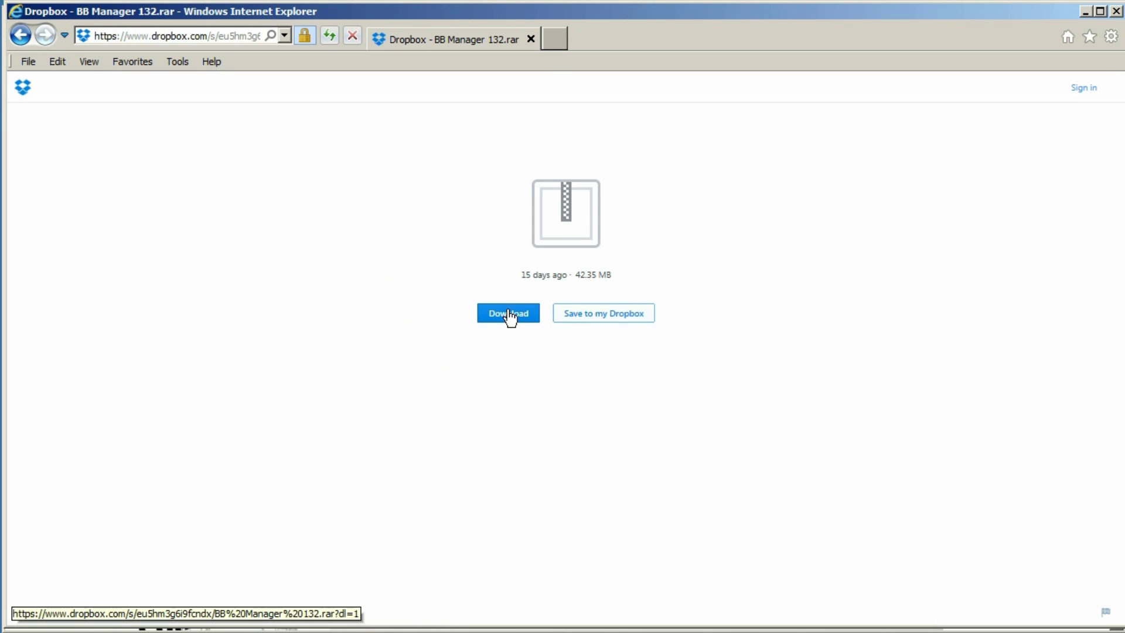
left_click(1084, 13)
left_click(1084, 16)
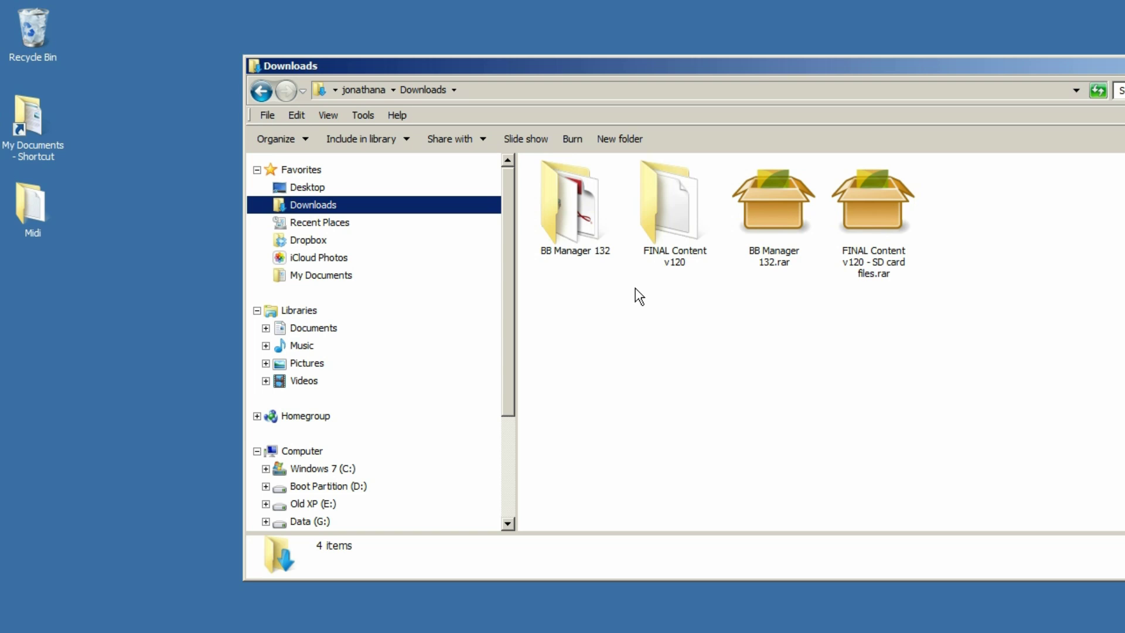
- Run BBManagerWithLibMinimal-bundle.exe from the BB Manager 132 folder and click Install
double_click(588, 241)
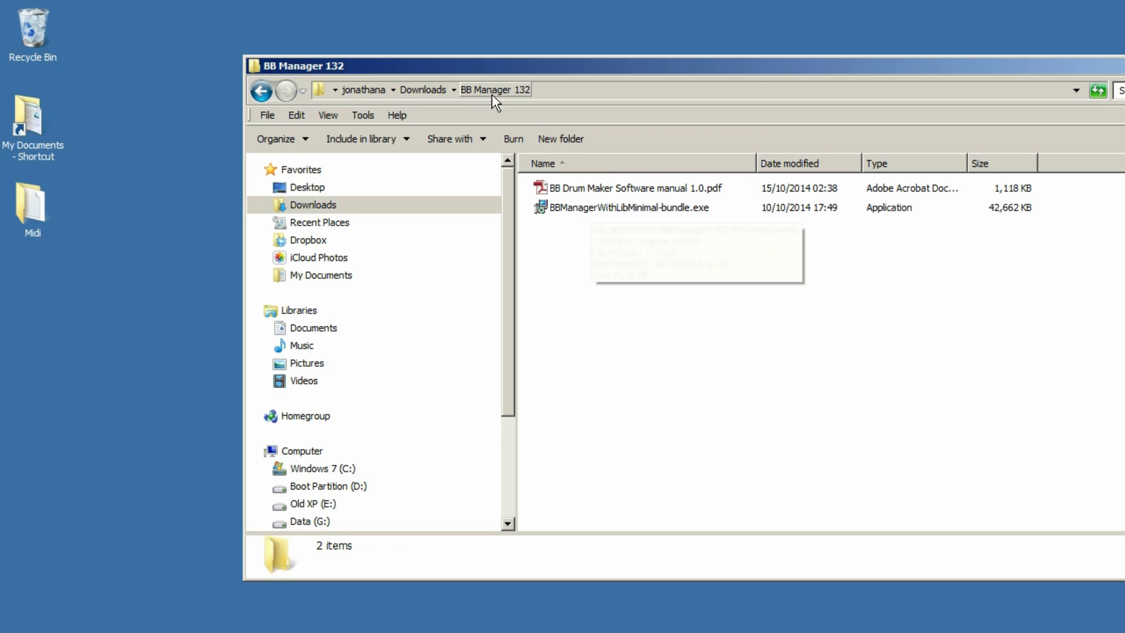
double_click(600, 208)
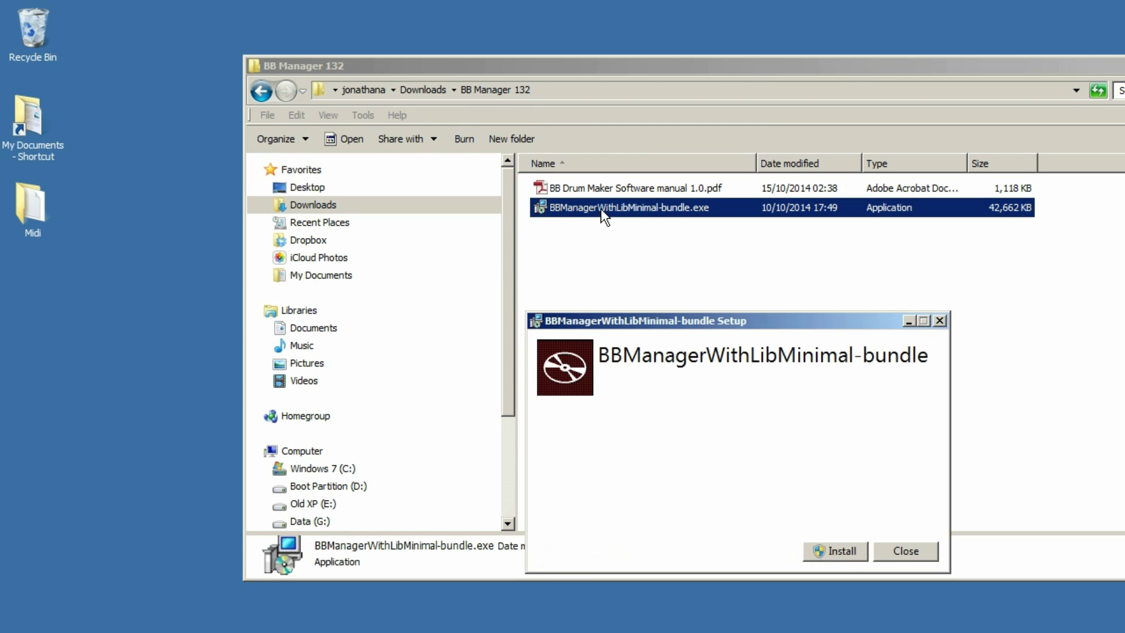
left_click(846, 556)
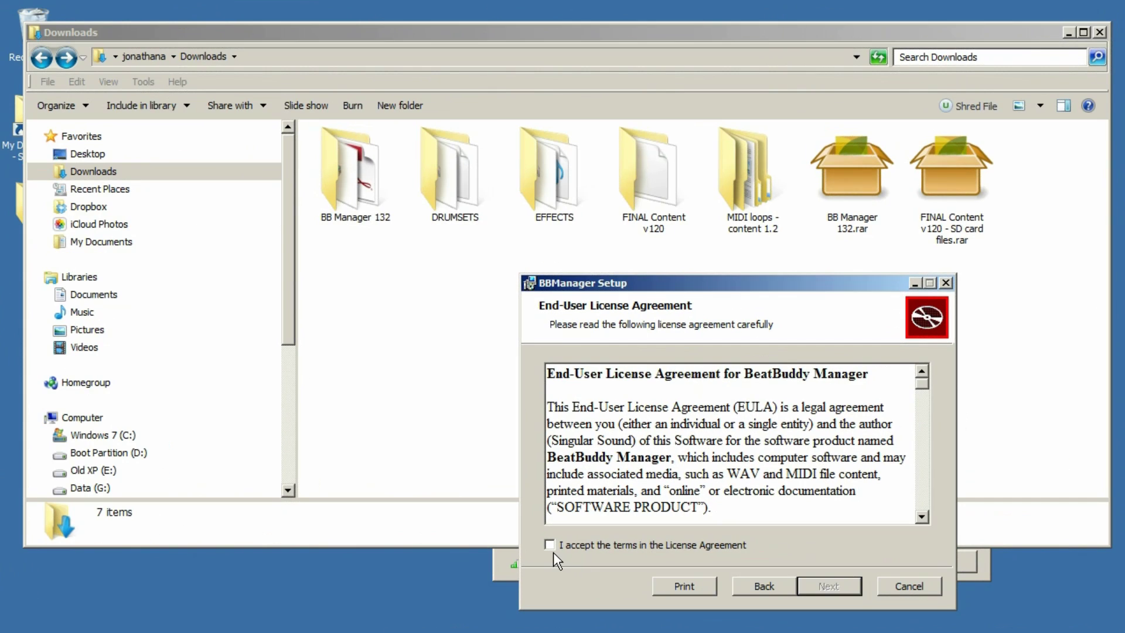
- Accept the license and install BBManager with default custom setup options, then finish its wizard
left_click(549, 545)
left_click(827, 585)
left_click(839, 586)
left_click(839, 587)
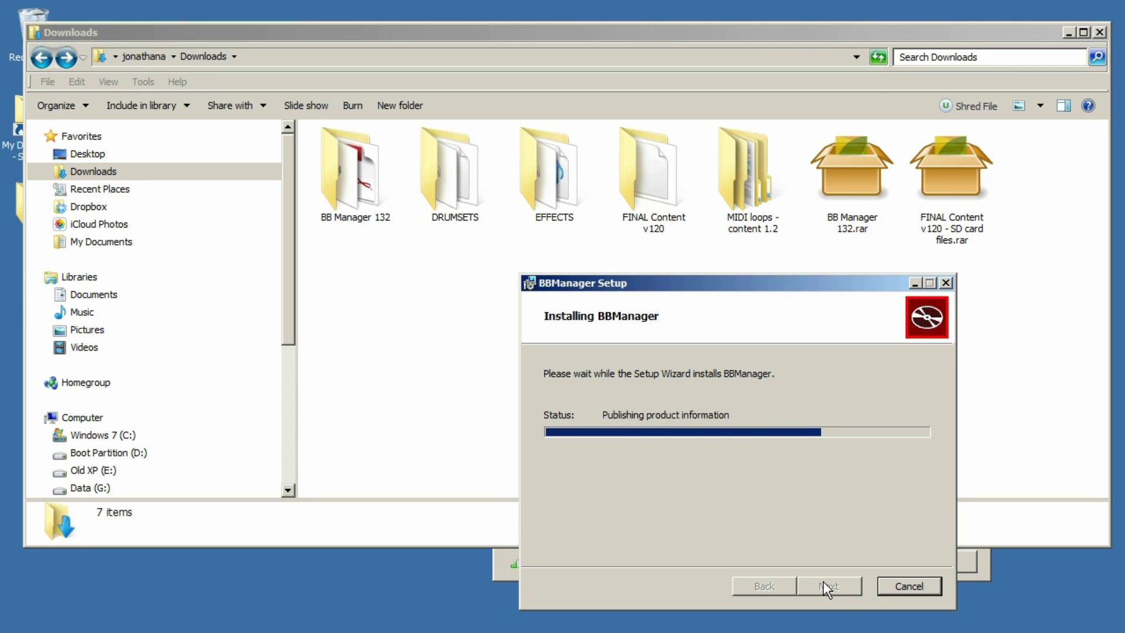
left_click(823, 581)
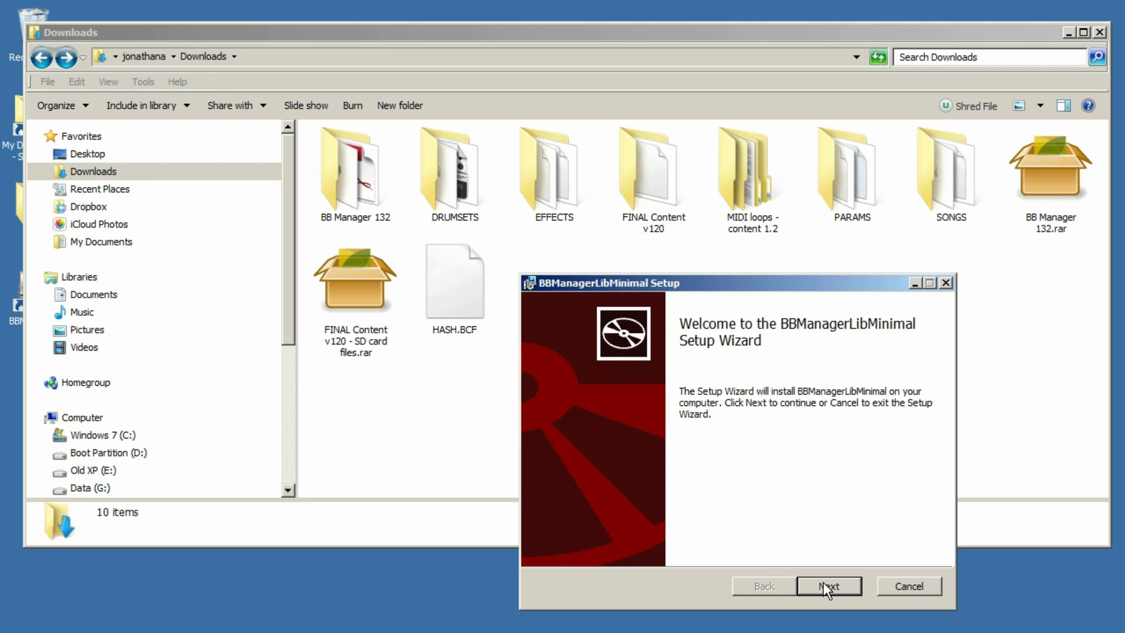
- Accept the license and install BBManagerLibMinimal through its wizard
left_click(824, 582)
left_click(549, 545)
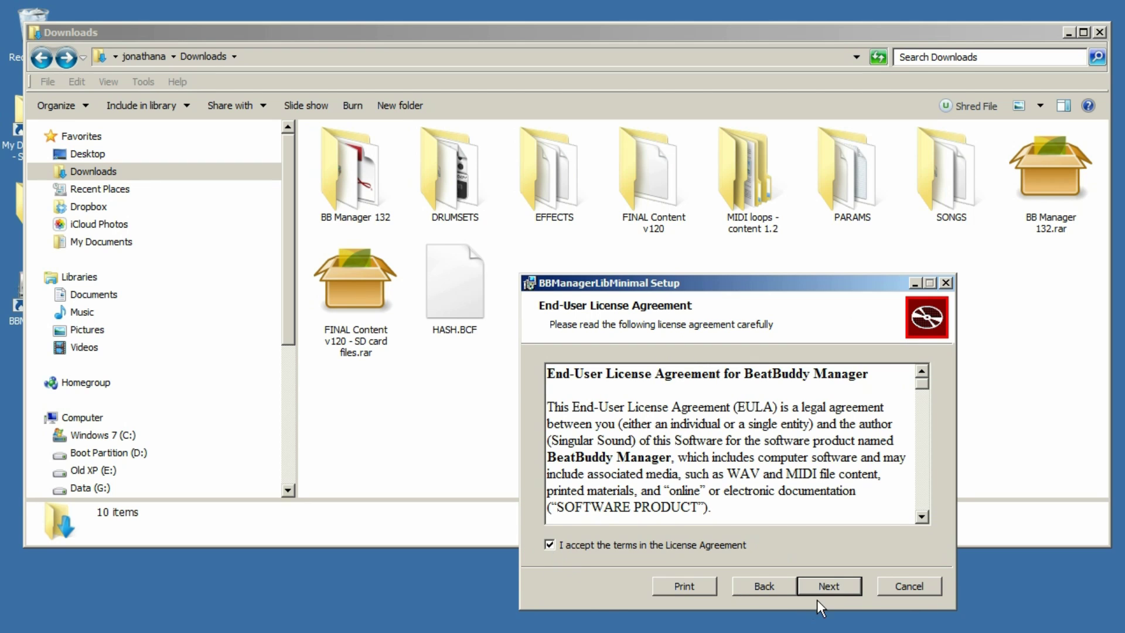
left_click(828, 587)
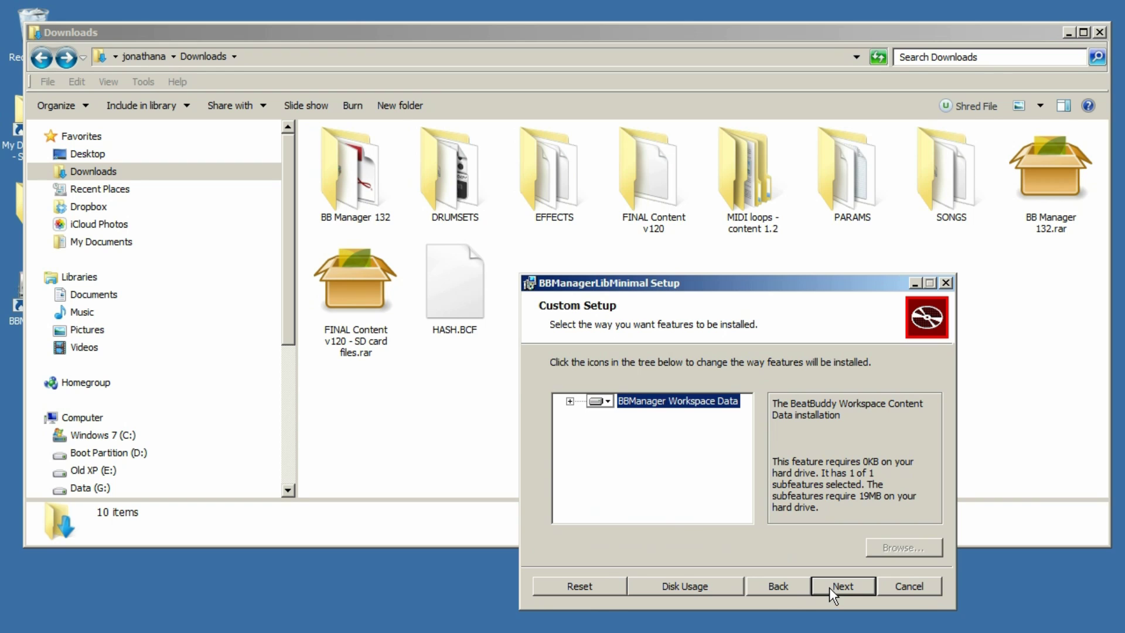
left_click(842, 583)
left_click(843, 583)
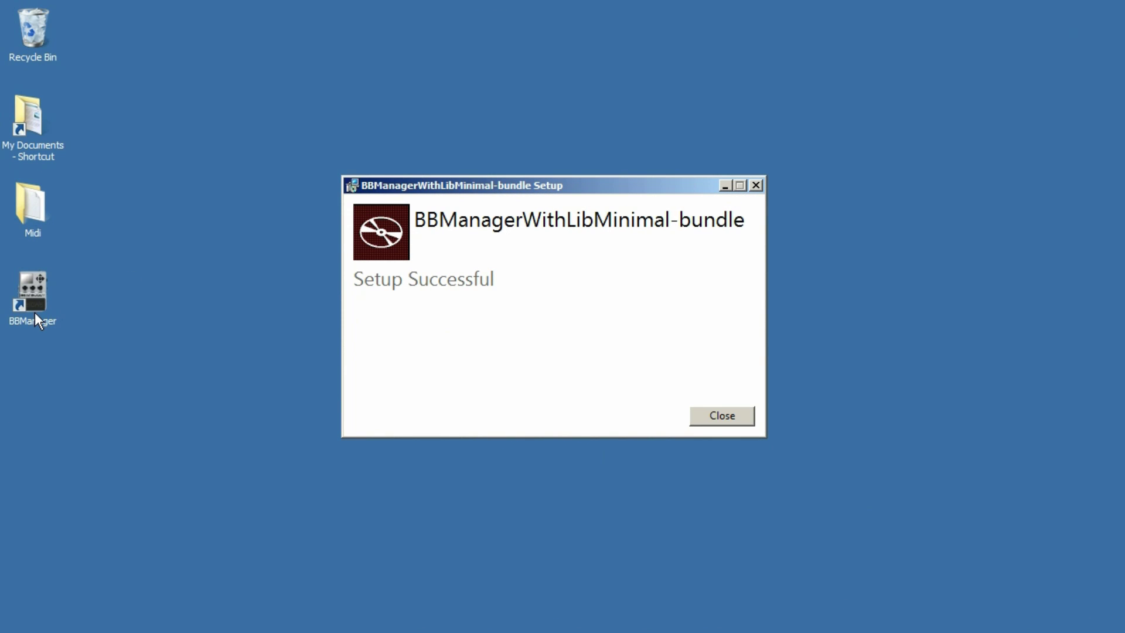
- Close the Setup Successful message and open the Computer drive list with Win+E
left_click_drag(587, 188, 555, 180)
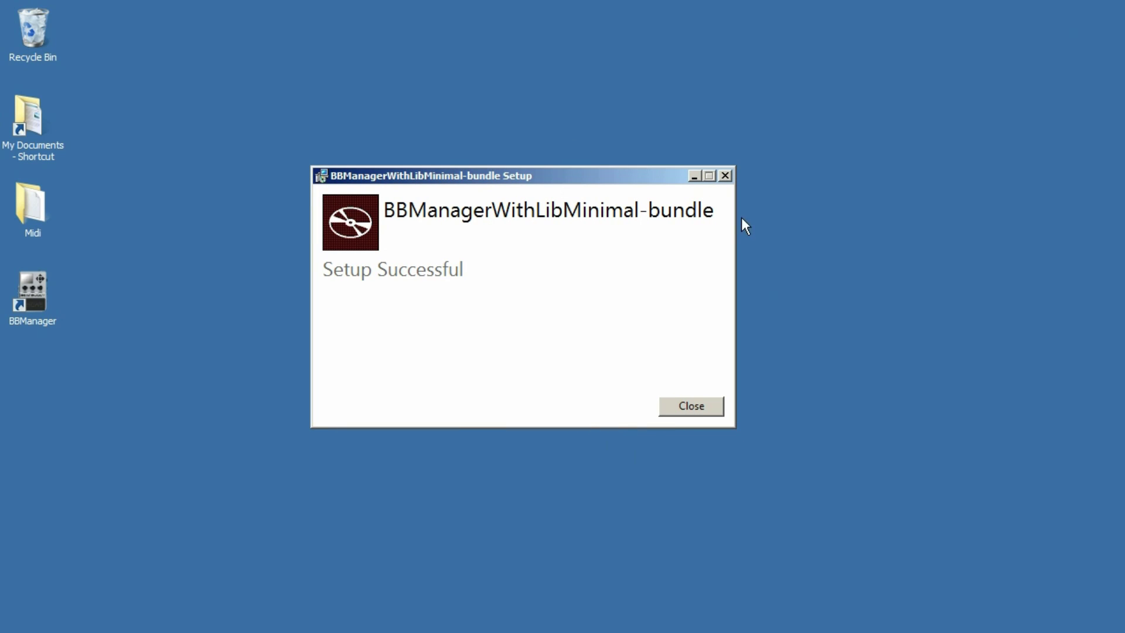
left_click(694, 412)
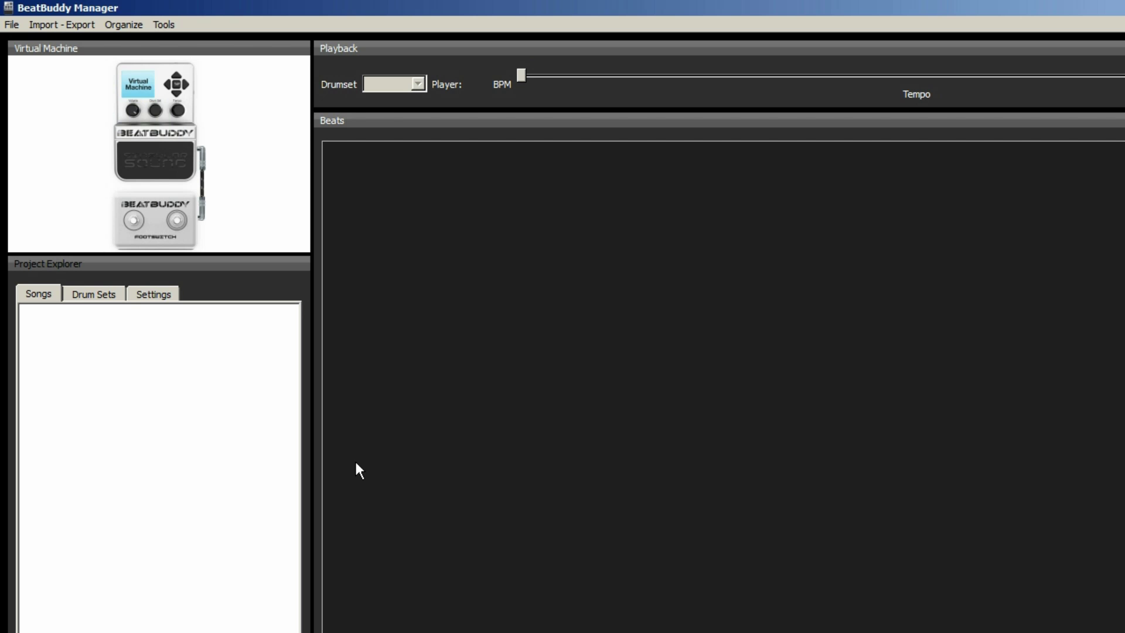
key("super")
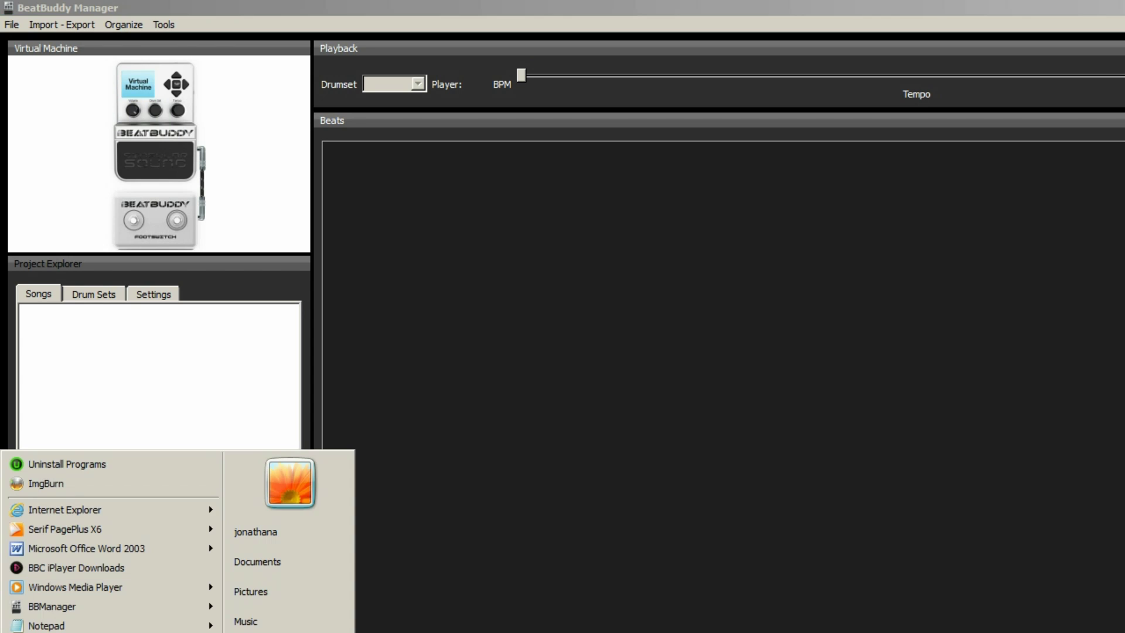
key("super+e")
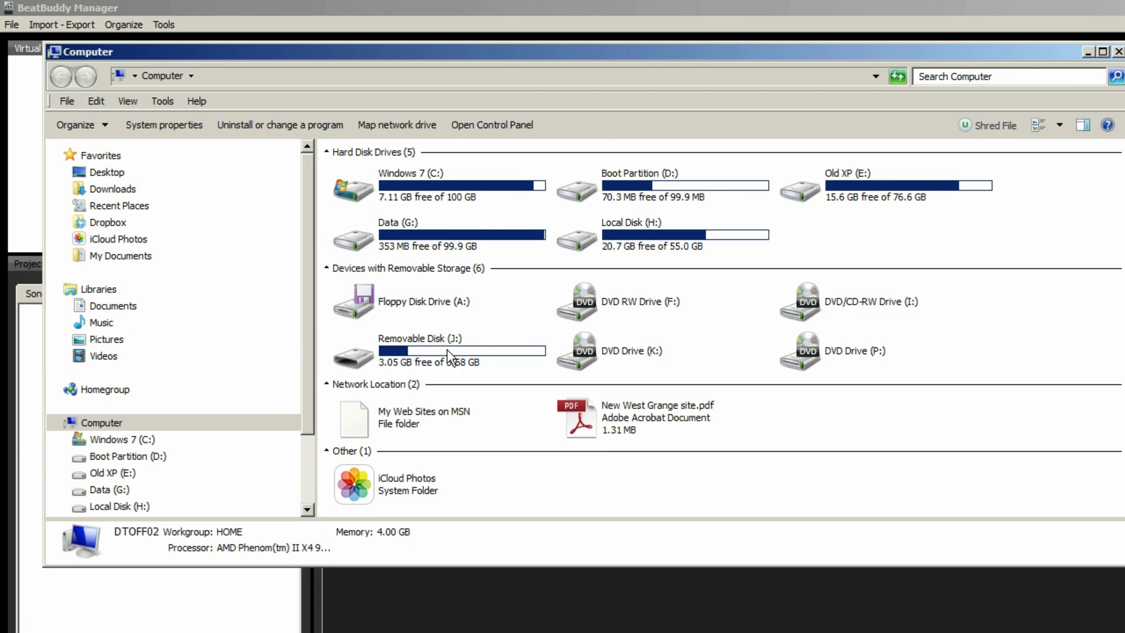
- Open Removable Disk (J:) to check its DRUMSETS, EFFECTS, PARAMS and SONGS folders, then minimize it
left_click(438, 351)
double_click(438, 349)
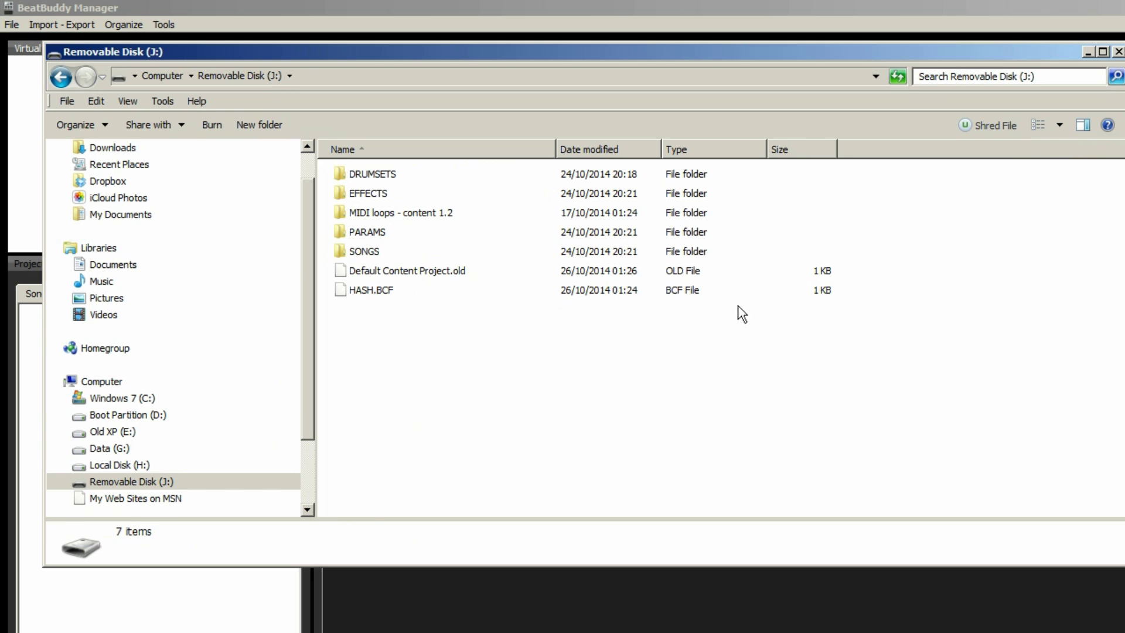
left_click(1088, 52)
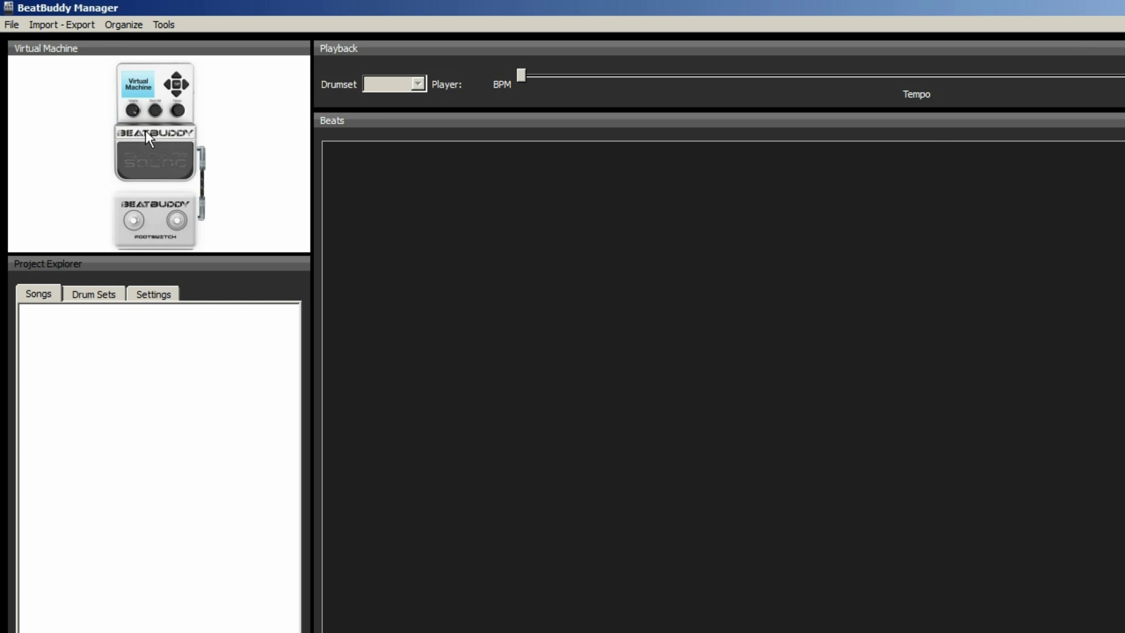
- Choose Import - Export > Import Project from Pedal
left_click(72, 25)
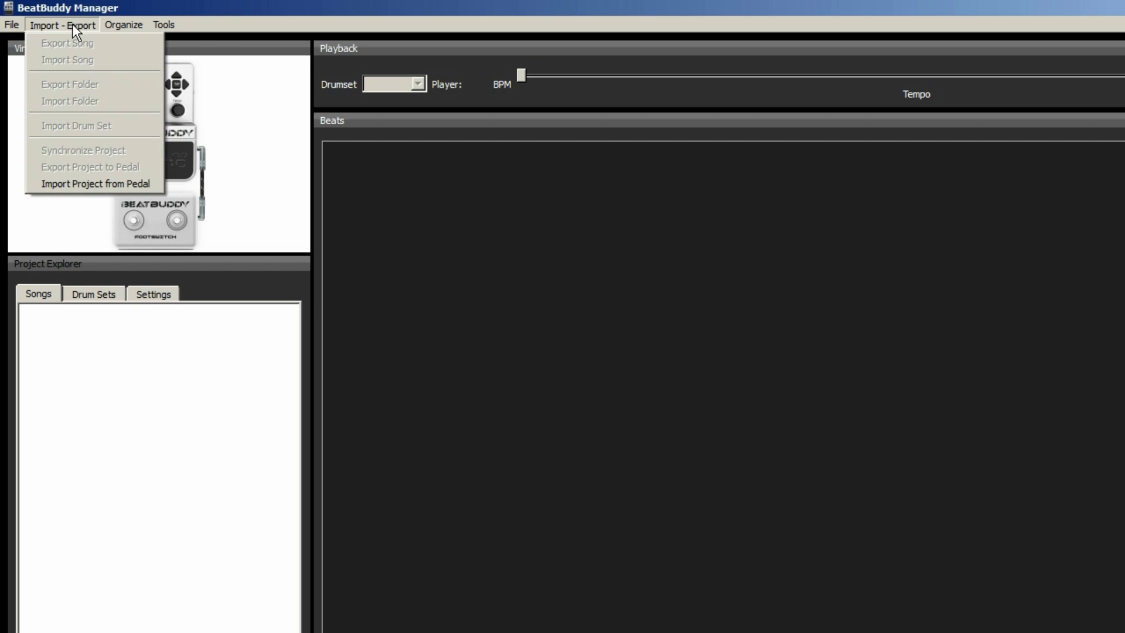
left_click(102, 184)
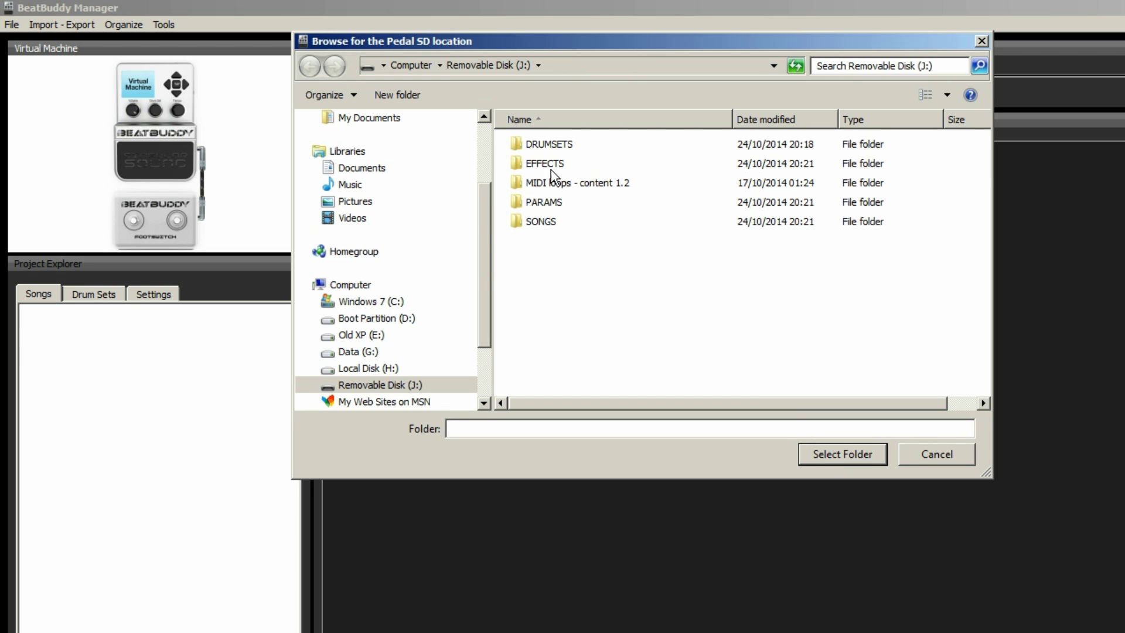
- Confirm drive J: as the pedal SD location and save the import as 'Default Project'
left_click(853, 453)
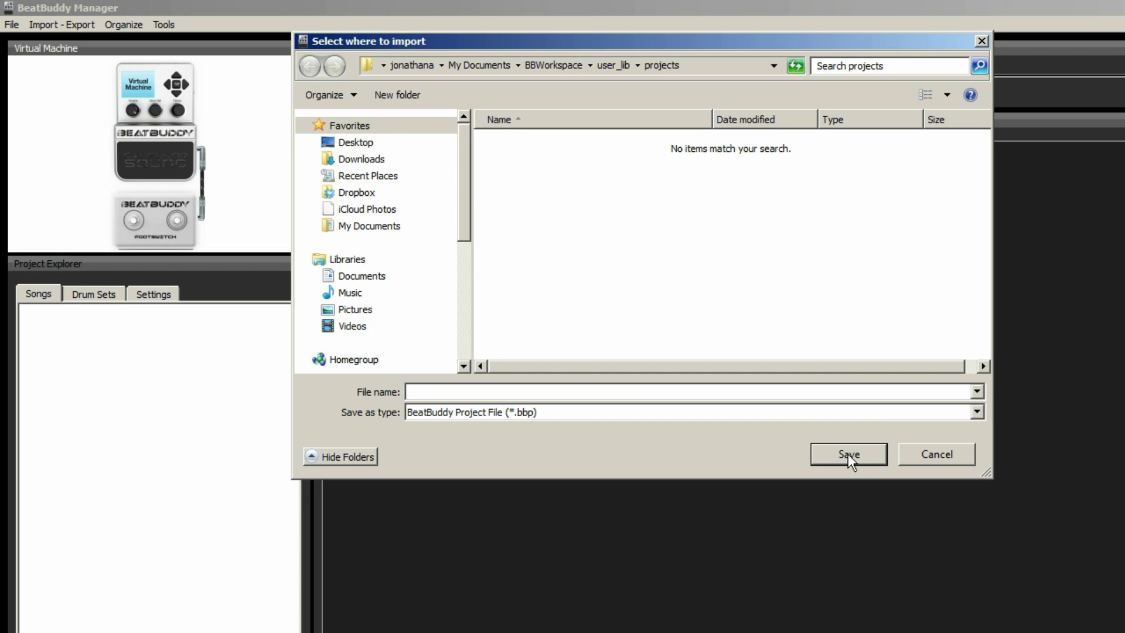
type("Deafault")
key("BackSpace")
key("BackSpace")
key("BackSpace")
key("BackSpace")
key("BackSpace")
key("BackSpace")
type("fault Project")
left_click(867, 452)
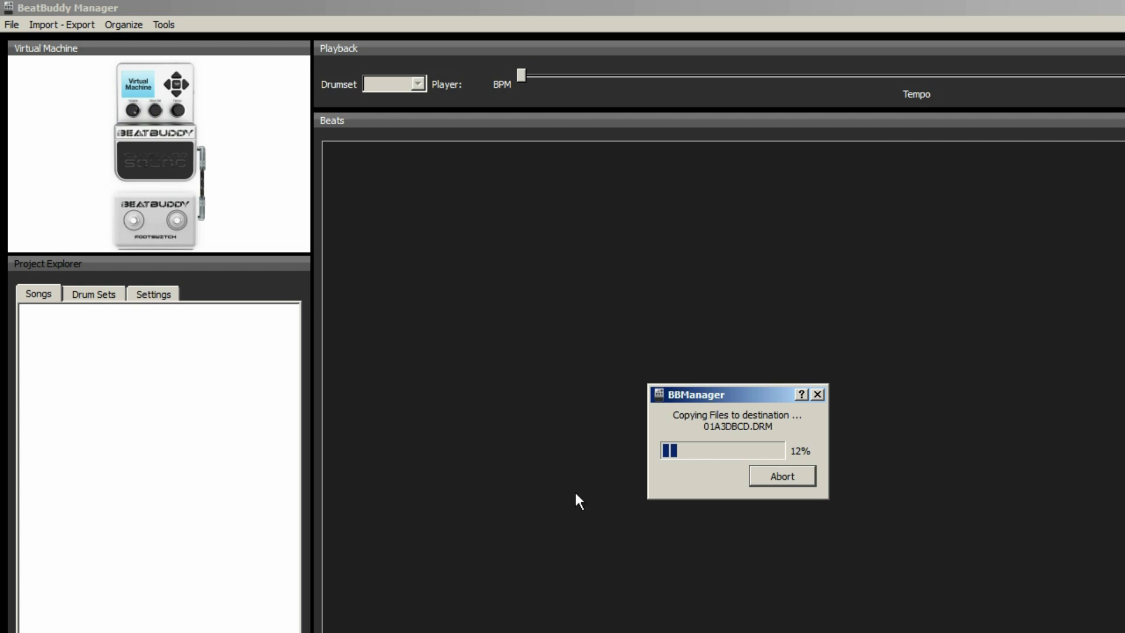
- Open the BBWorkspace folder in My Documents from the Start menu's Documents library
key("super")
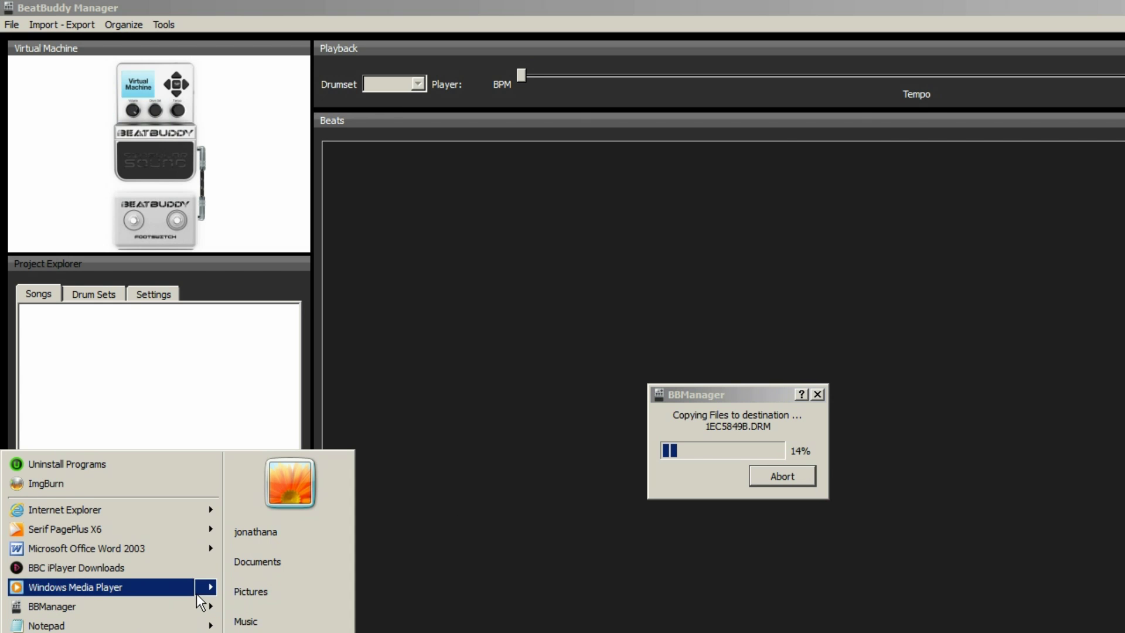
left_click(290, 563)
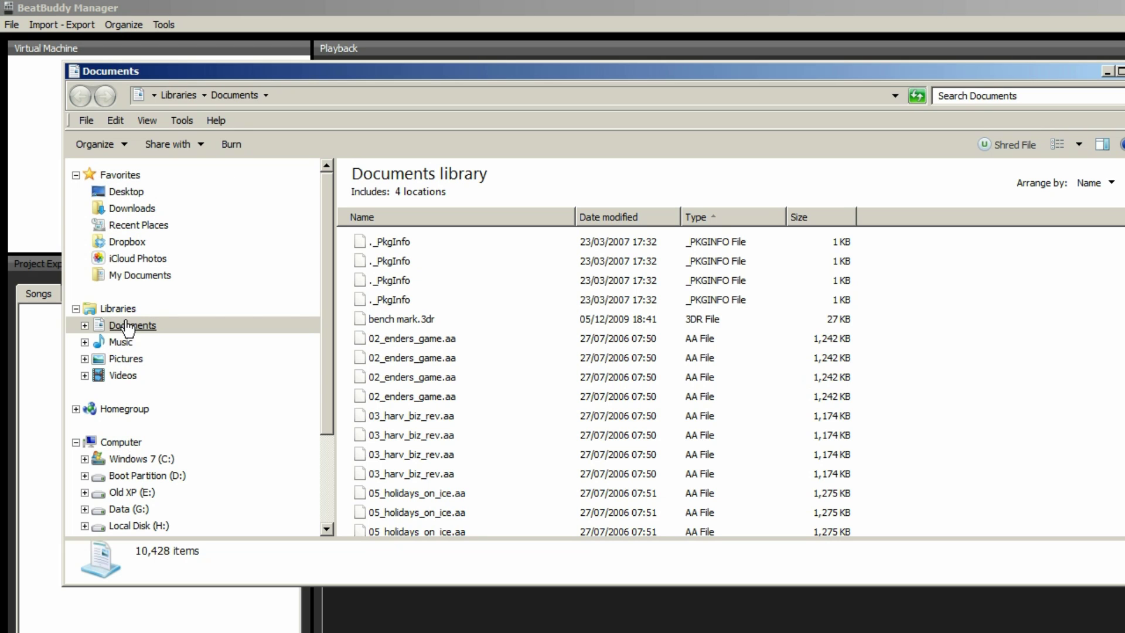
left_click(84, 325)
left_click(143, 343)
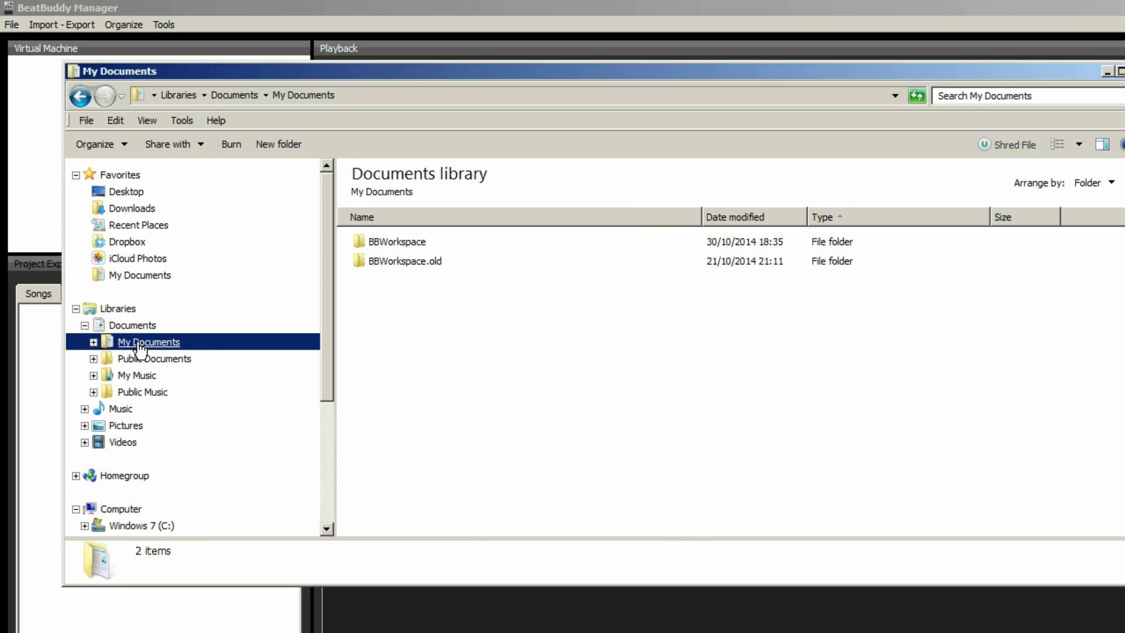
double_click(394, 246)
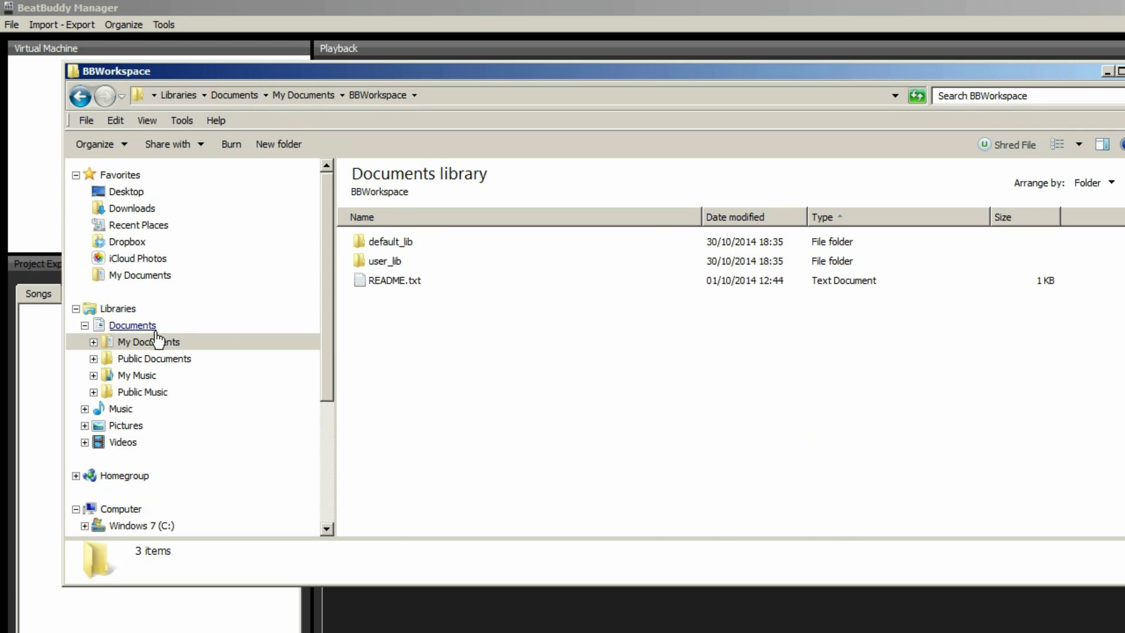
- Look inside the default_lib and user_lib folders, go back to My Documents, and reposition the window
left_click(94, 343)
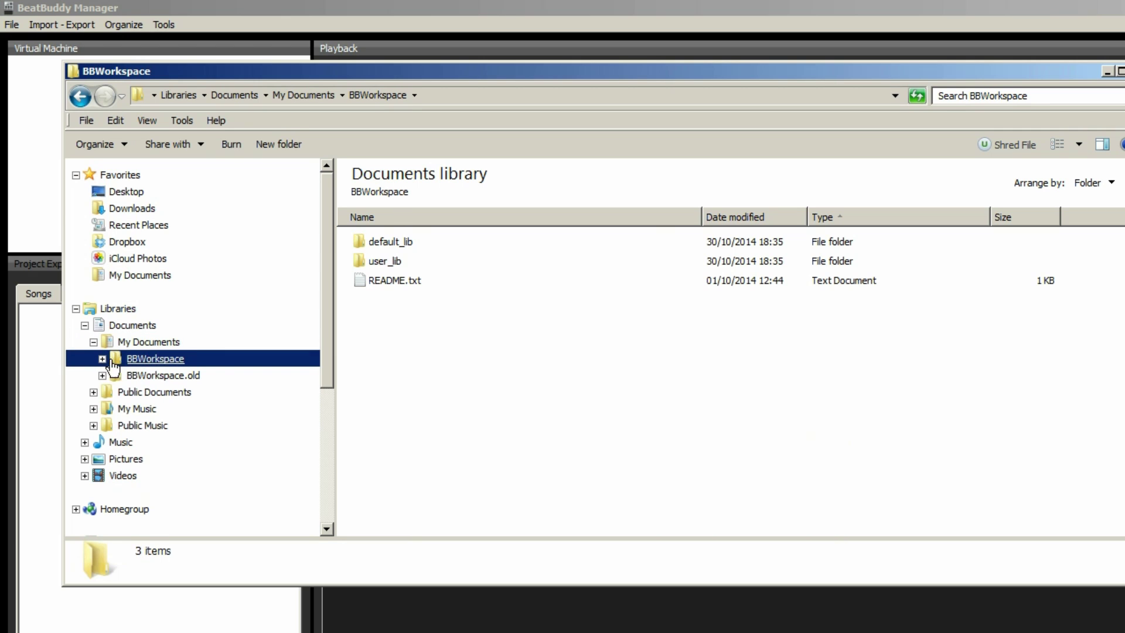
left_click(400, 243)
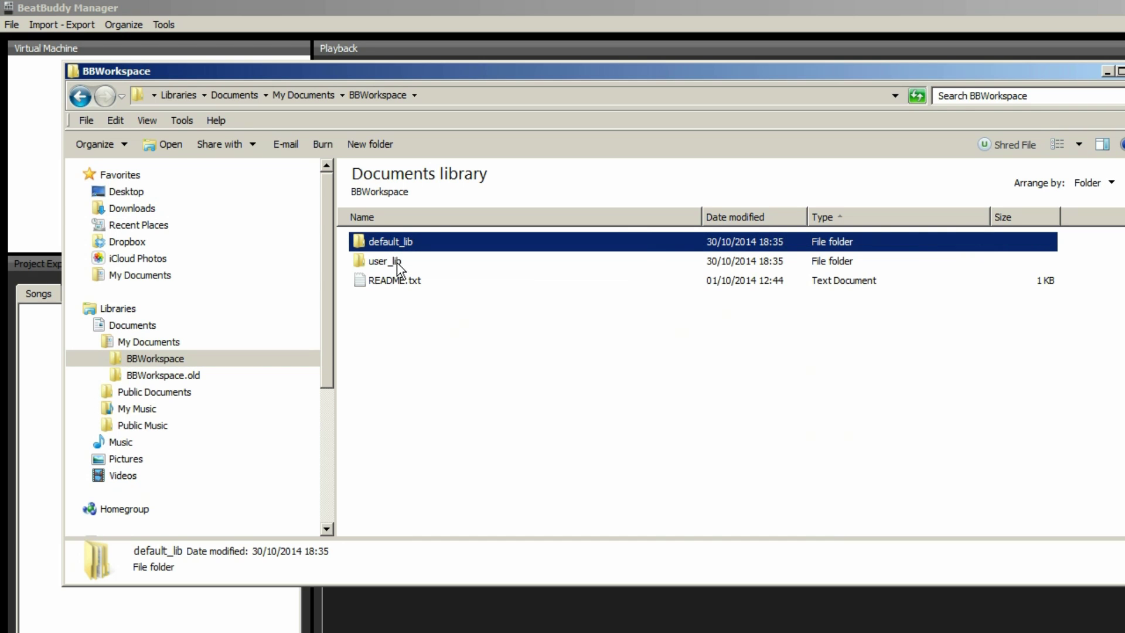
double_click(394, 249)
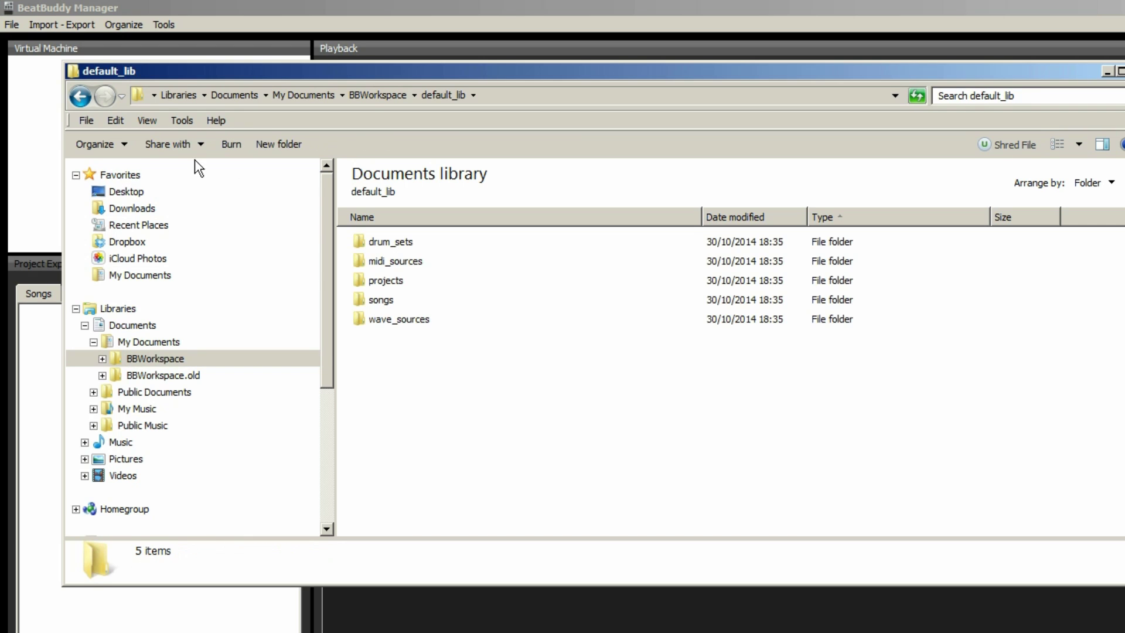
left_click(79, 96)
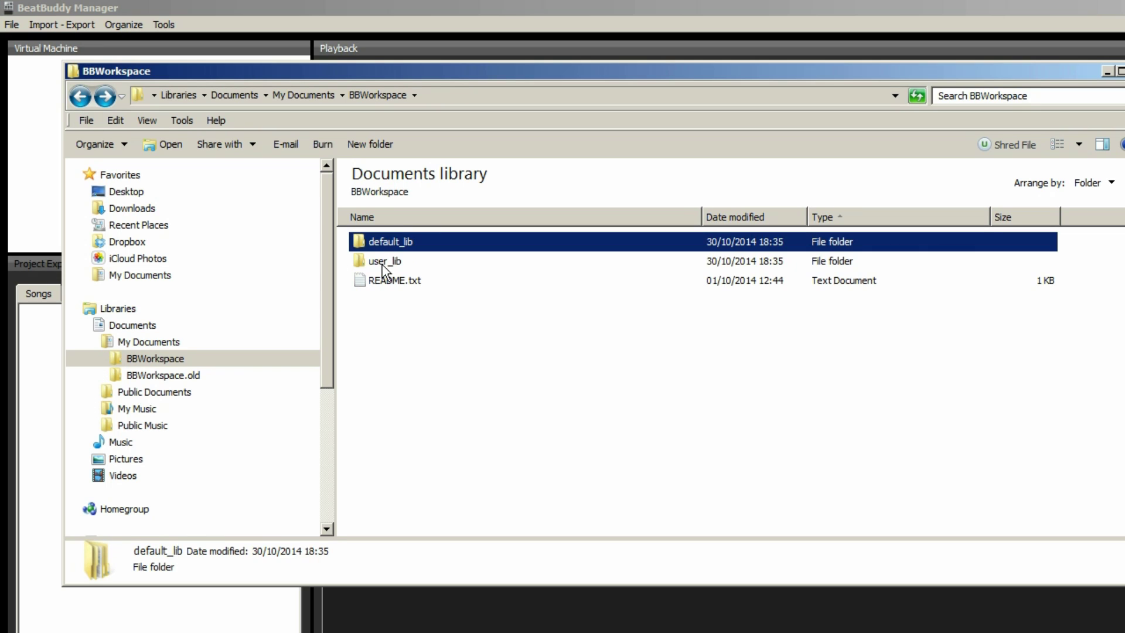
double_click(390, 265)
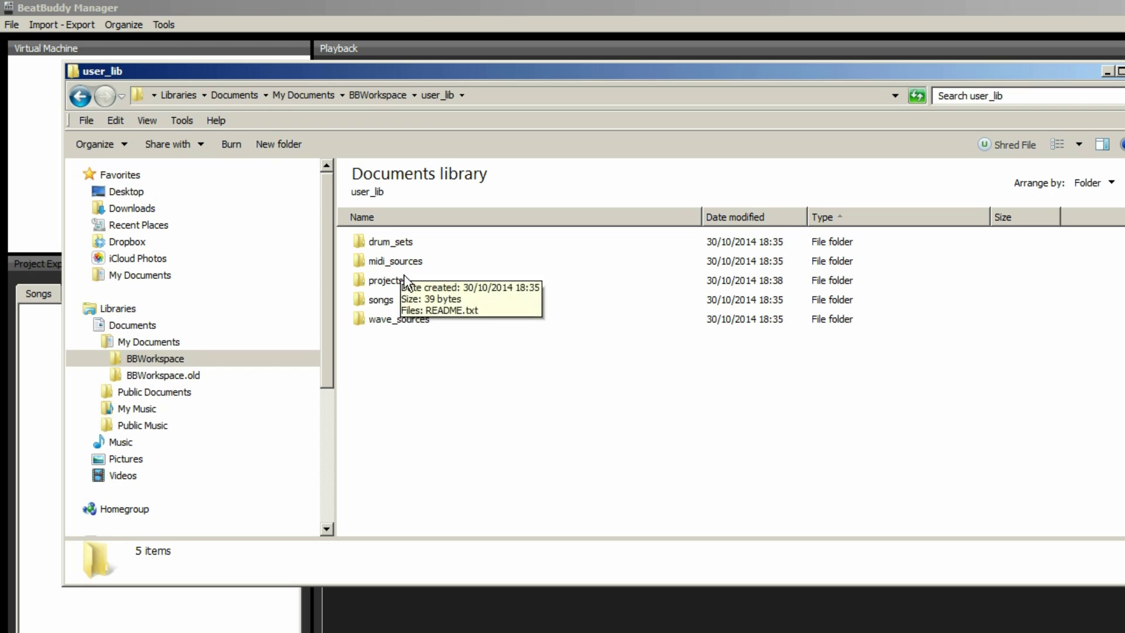
left_click(84, 103)
left_click(83, 104)
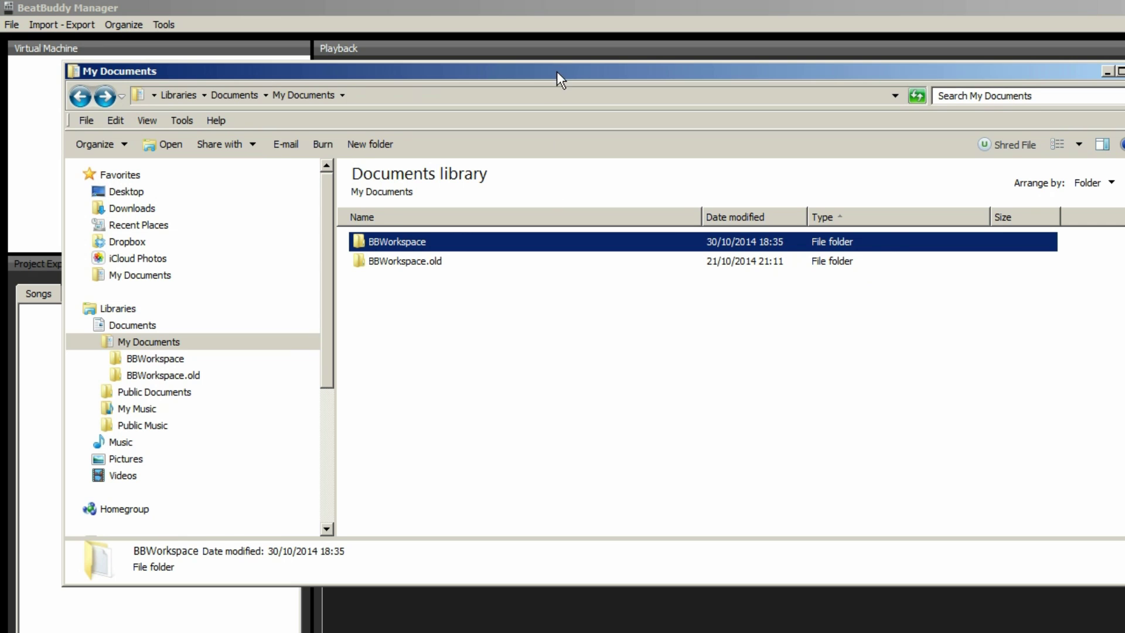
left_click_drag(557, 69, 507, 51)
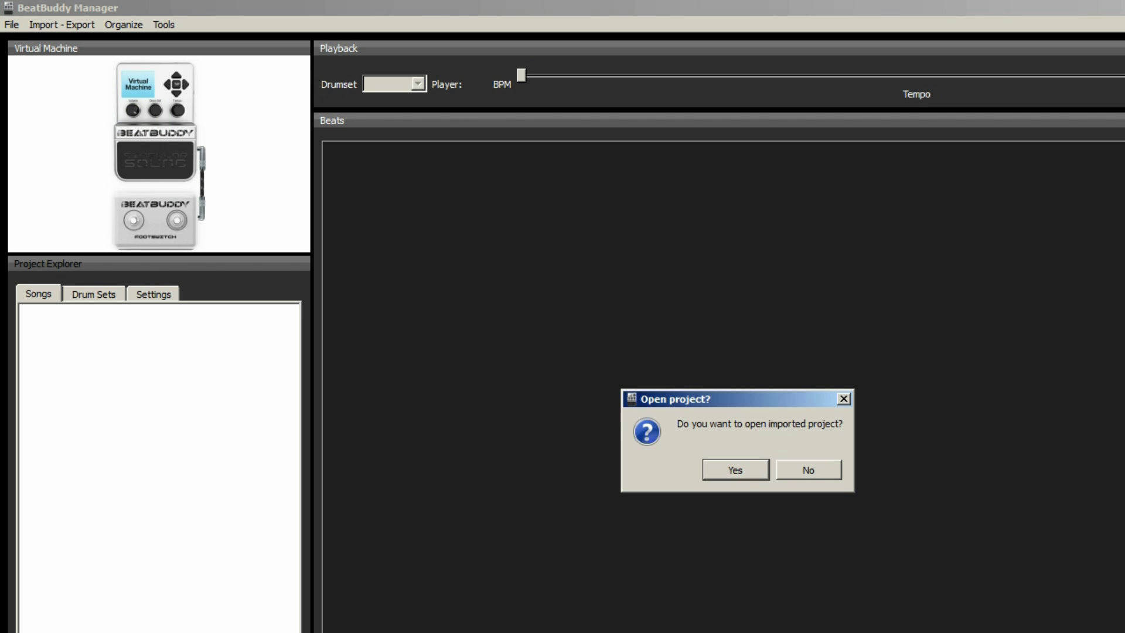
- Confirm opening the imported project and link it to the pedal for synchronization
left_click(732, 470)
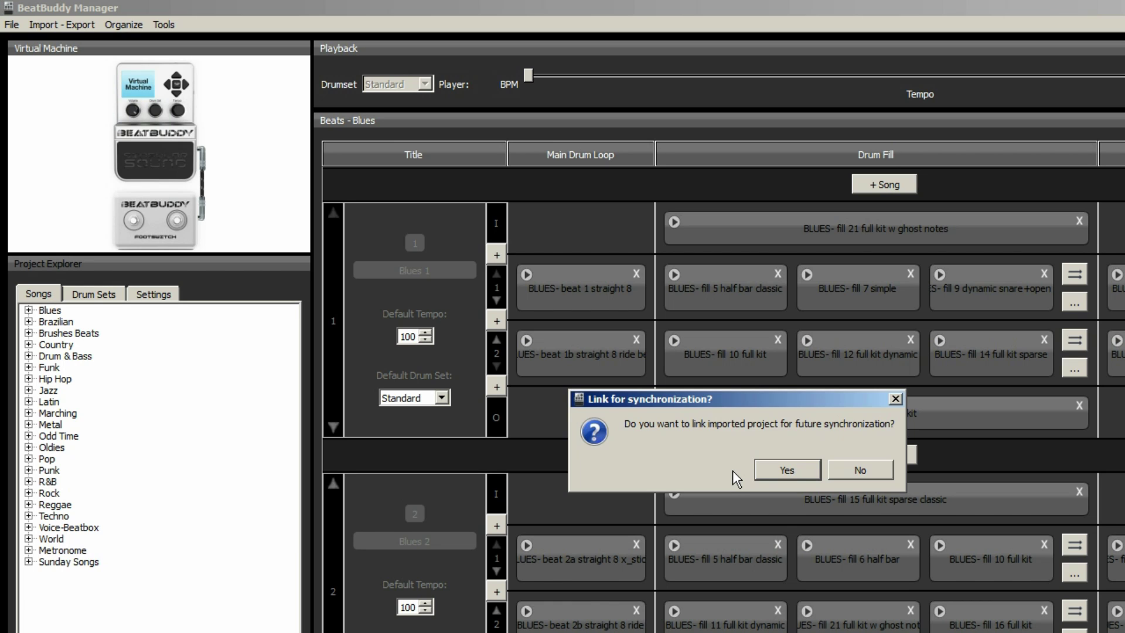
left_click(775, 470)
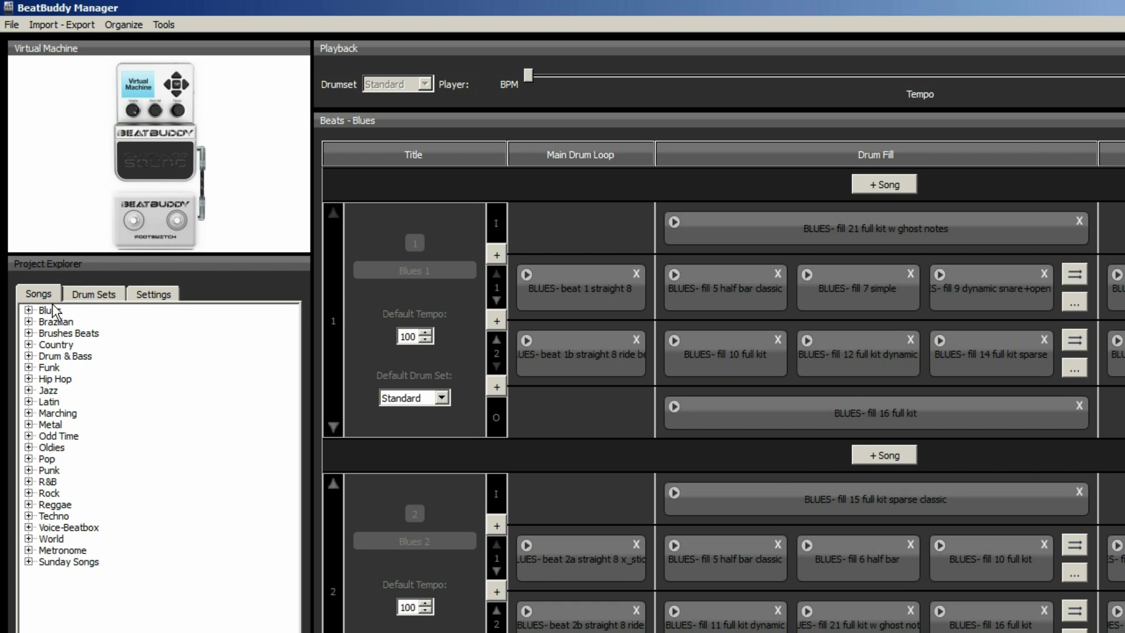
- Expand the Blues, Brazilian and Brushes Beats folders and load the song Blues 1
left_click(28, 310)
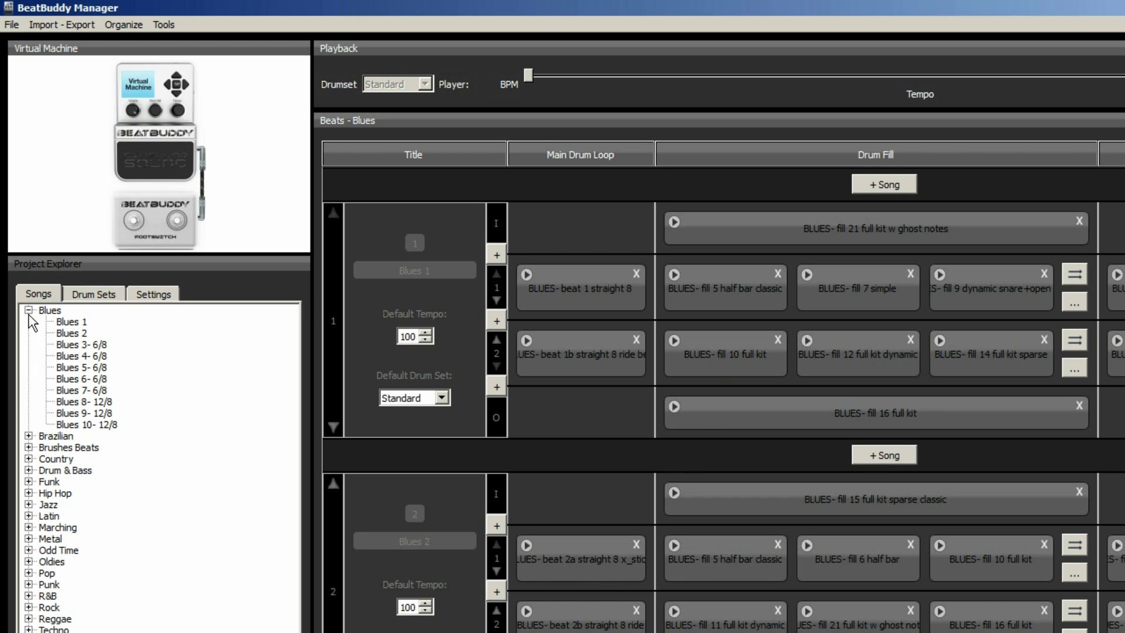
left_click(28, 436)
left_click(28, 562)
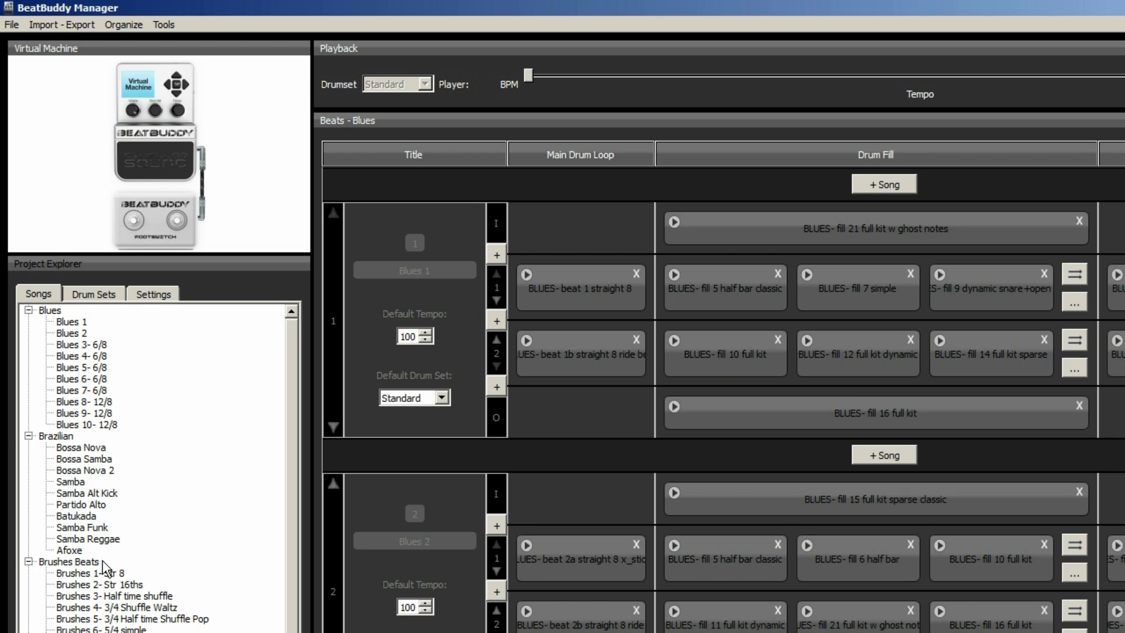
left_click(66, 323)
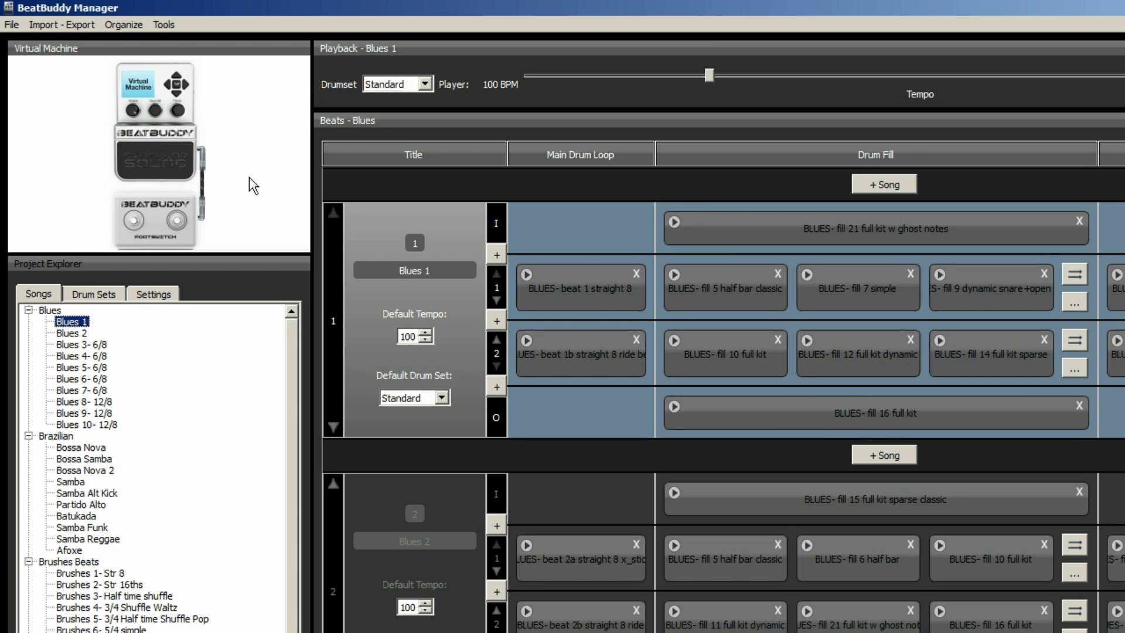
- Play Blues 1 on the virtual pedal, trigger a fill, then end it with the outro
left_click(156, 161)
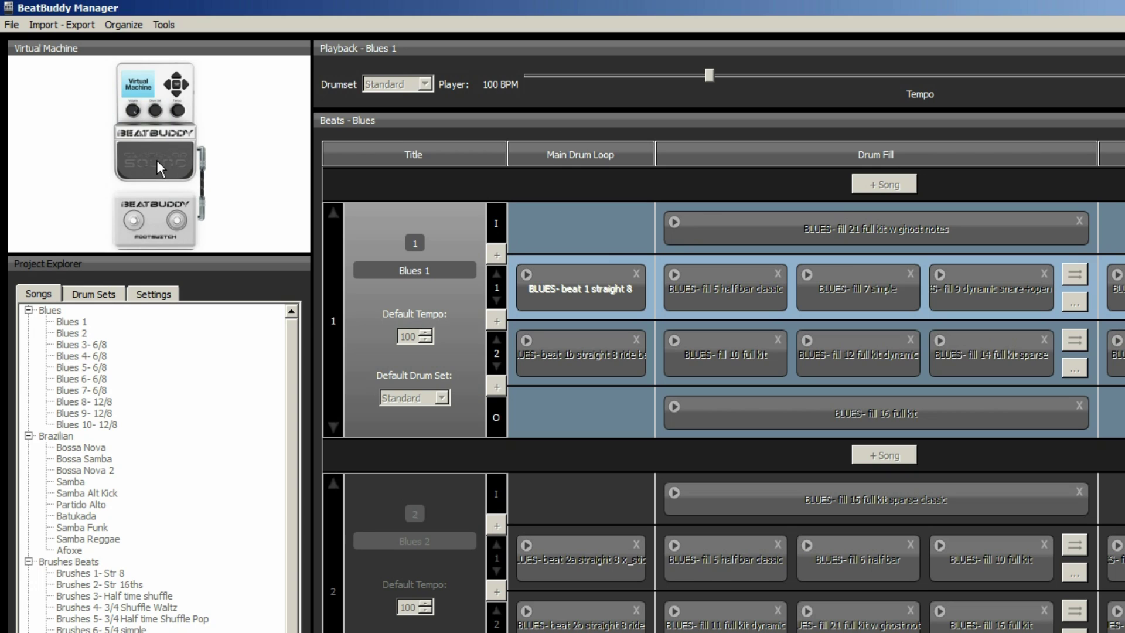
left_click(157, 160)
double_click(157, 160)
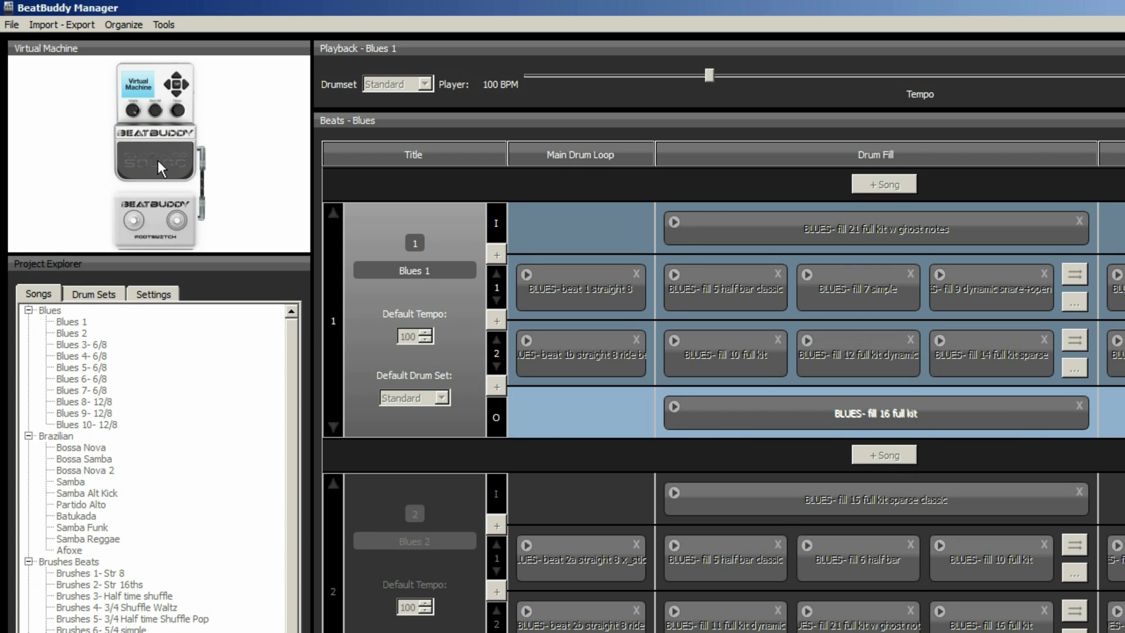